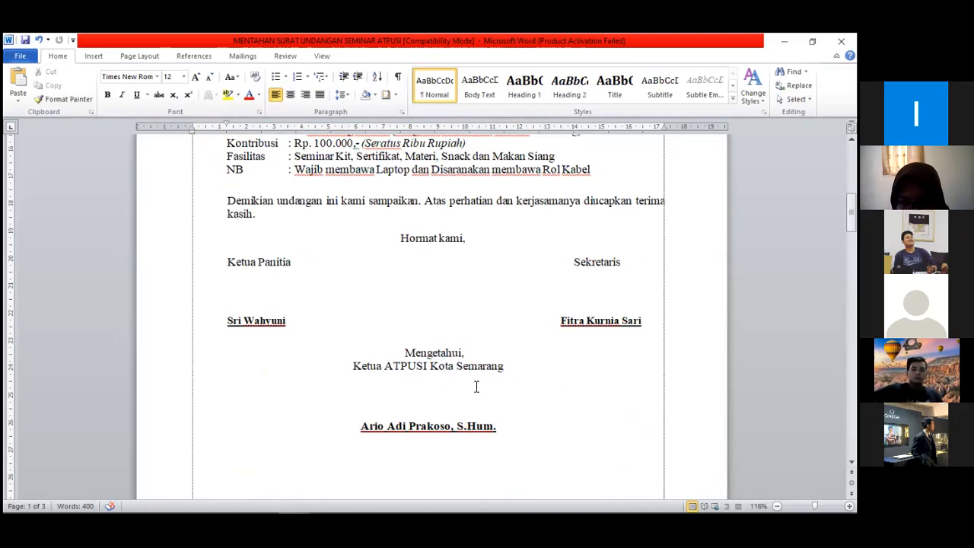
# Insert the three signature image files into the blank space beneath Ketua Panitia
pyautogui.scroll(15, 474, 387)
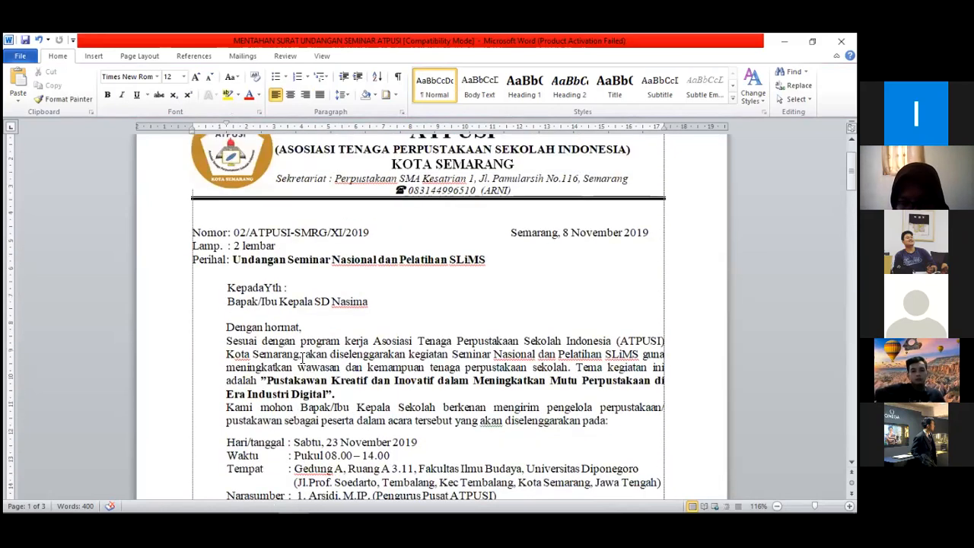
pyautogui.scroll(-15, 251, 492)
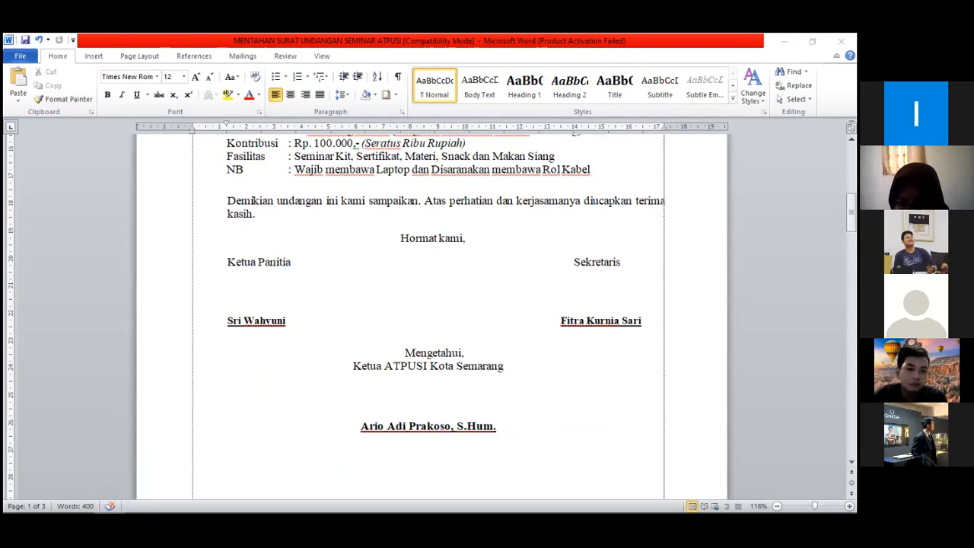
pyautogui.moveTo(288, 491); pyautogui.dragTo(299, 267)
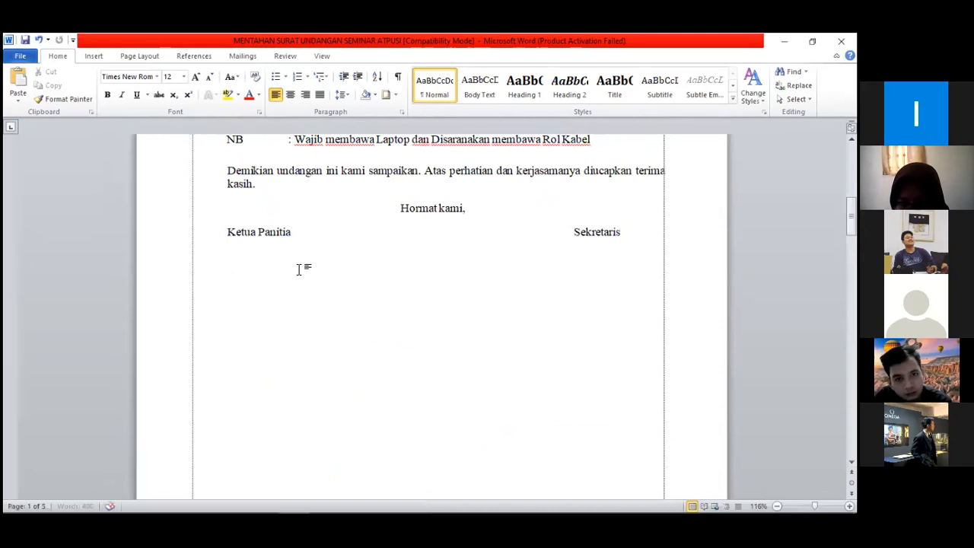
# Shrink the first signature picture proportionally to a fraction of the page width
pyautogui.scroll(-10, 411, 359)
pyautogui.scroll(-15, 411, 359)
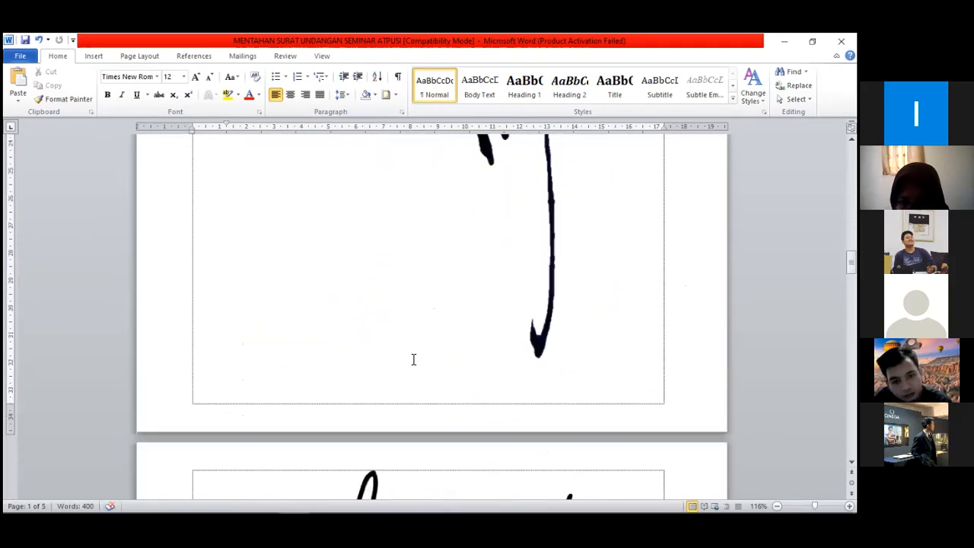
pyautogui.scroll(10, 413, 359)
pyautogui.click(413, 358)
pyautogui.scroll(5, 471, 356)
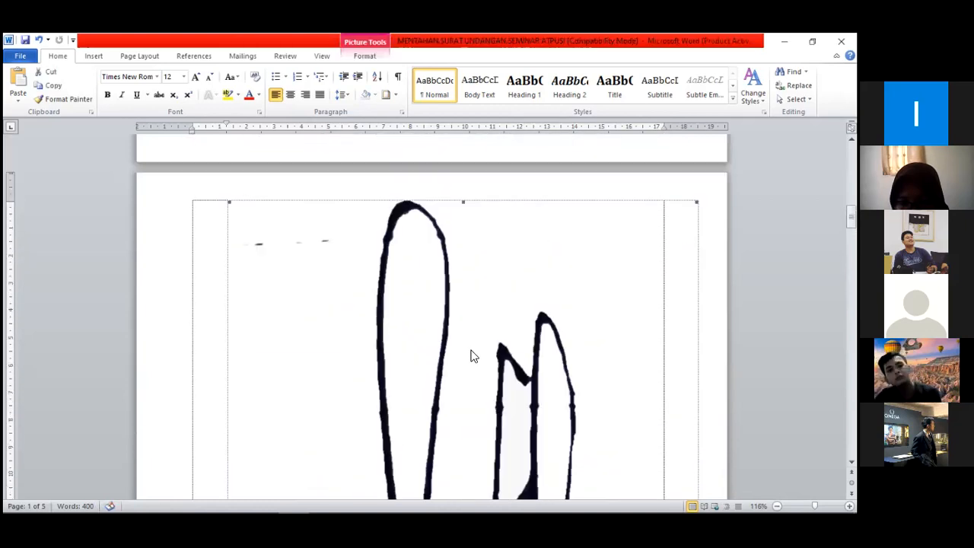
pyautogui.scroll(3, 471, 356)
pyautogui.moveTo(691, 313)
pyautogui.mouseDown()
pyautogui.moveTo(450, 429)
pyautogui.moveTo(491, 412)
pyautogui.mouseUp()
pyautogui.scroll(-3, 496, 413)
pyautogui.moveTo(618, 202); pyautogui.dragTo(328, 494)
pyautogui.scroll(-2, 365, 458)
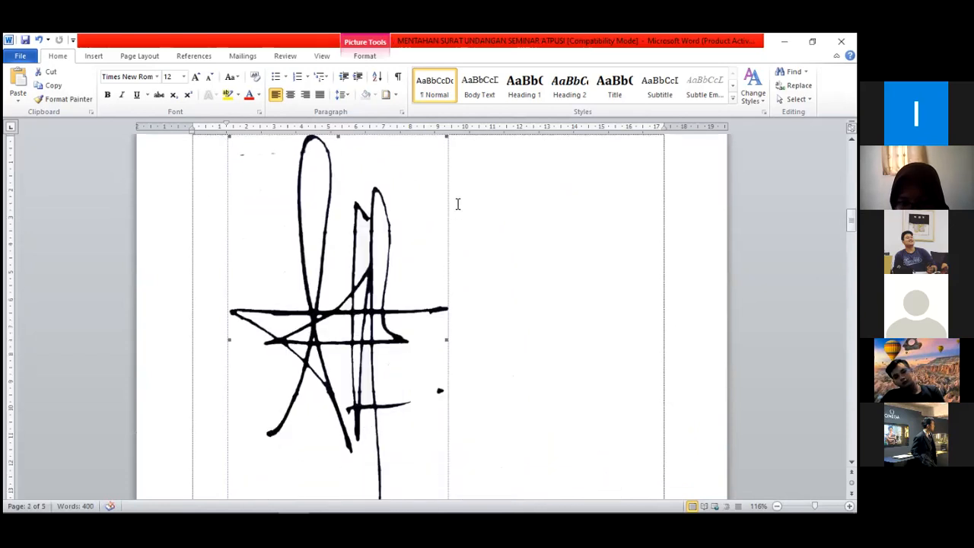
pyautogui.moveTo(447, 140)
pyautogui.mouseDown()
pyautogui.moveTo(300, 345)
pyautogui.moveTo(332, 346)
pyautogui.mouseUp()
# Shrink the second signature picture proportionally, and reduce the first signature a bit further
pyautogui.scroll(-9, 331, 345)
pyautogui.click(332, 346)
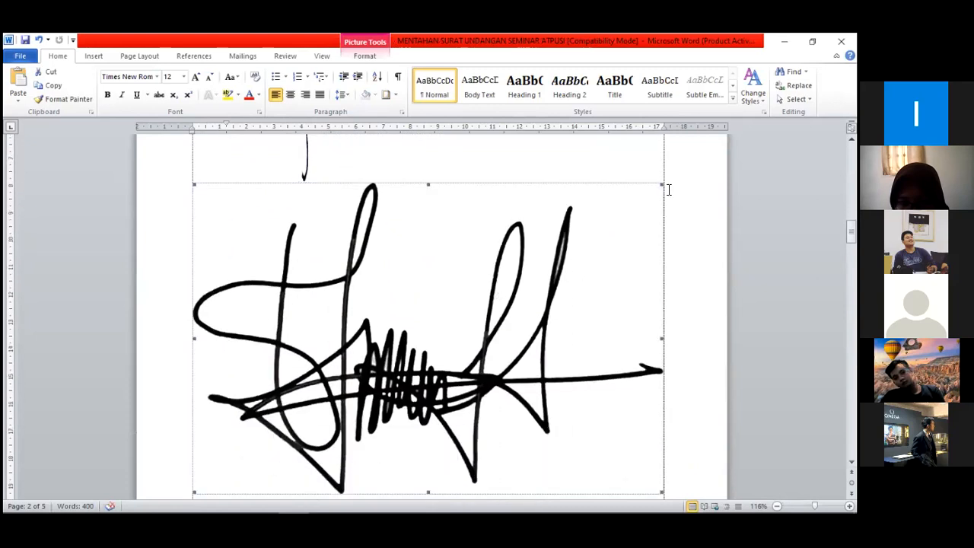
pyautogui.moveTo(663, 184); pyautogui.dragTo(286, 390)
pyautogui.scroll(5, 397, 343)
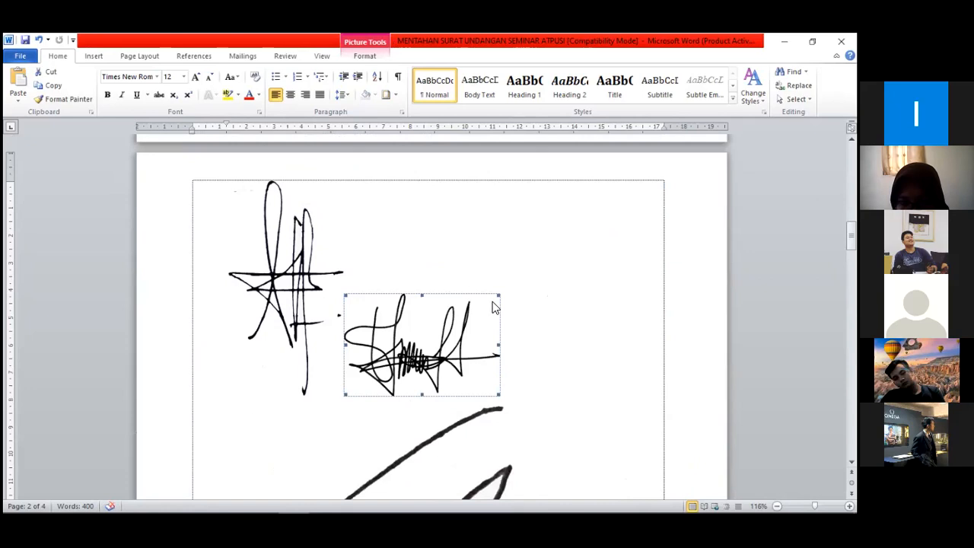
pyautogui.moveTo(498, 295); pyautogui.dragTo(470, 314)
pyautogui.click(319, 253)
pyautogui.moveTo(346, 187); pyautogui.dragTo(308, 274)
# Shrink the third signature picture to about 2.56 cm high and 3.75 cm wide
pyautogui.scroll(-4, 406, 402)
pyautogui.click(530, 305)
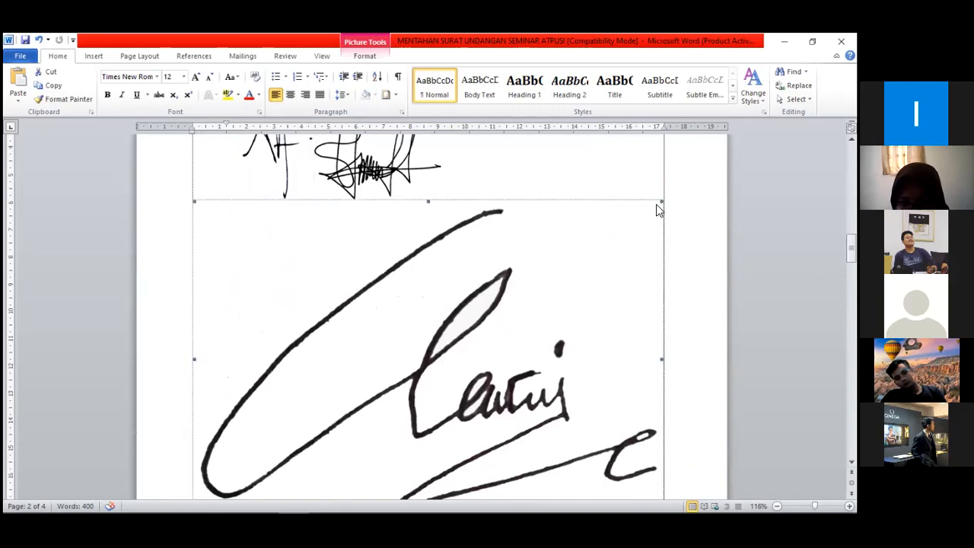
pyautogui.moveTo(660, 203)
pyautogui.mouseDown()
pyautogui.moveTo(356, 383)
pyautogui.moveTo(389, 381)
pyautogui.mouseUp()
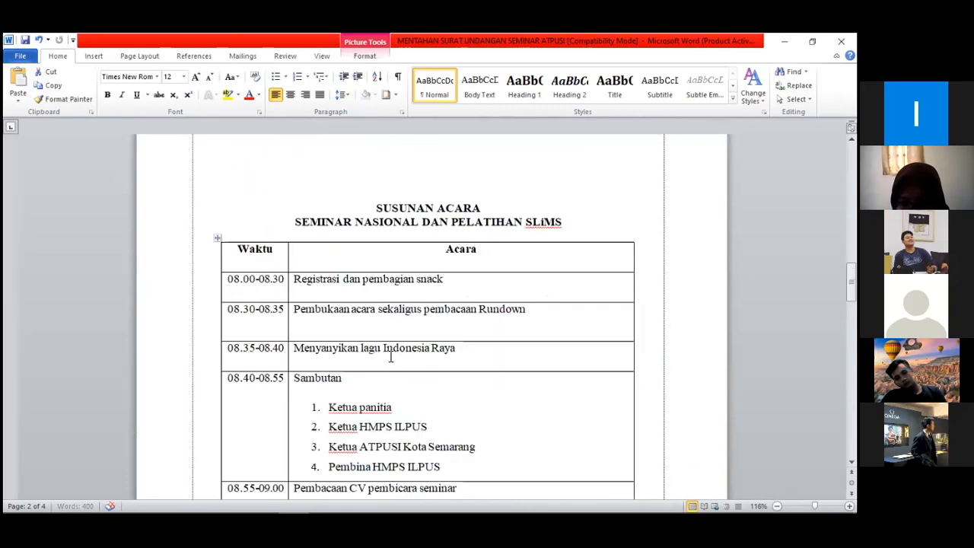
pyautogui.scroll(18, 428, 383)
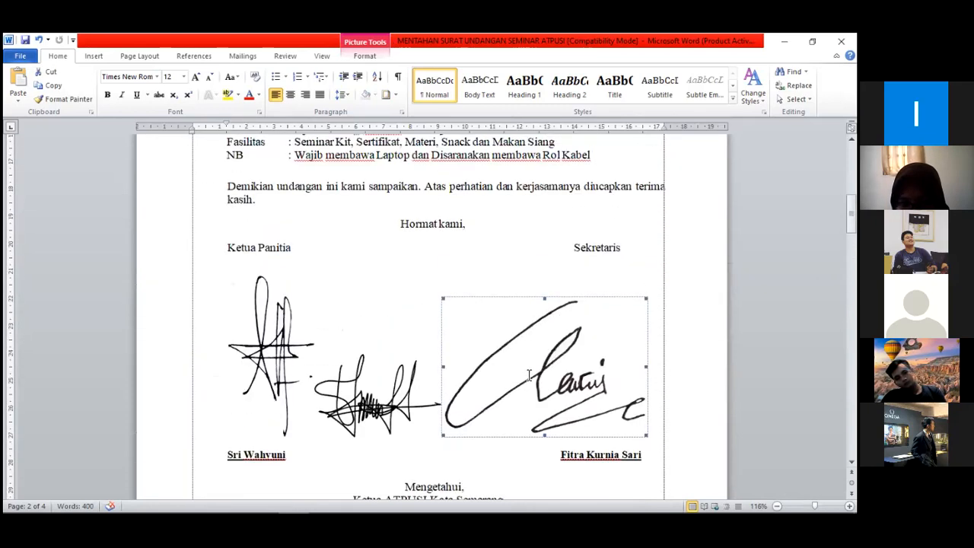
pyautogui.scroll(-3, 530, 374)
pyautogui.moveTo(646, 192); pyautogui.dragTo(518, 275)
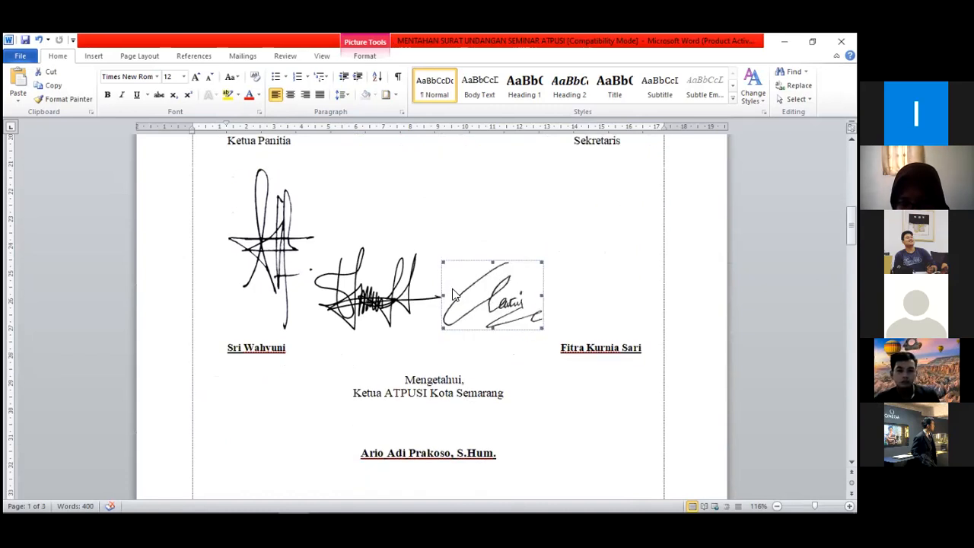
# Reduce the first signature to about 3.71 × 1.99 cm and the second to about 1.85 × 2.84 cm
pyautogui.scroll(1, 312, 226)
pyautogui.click(256, 242)
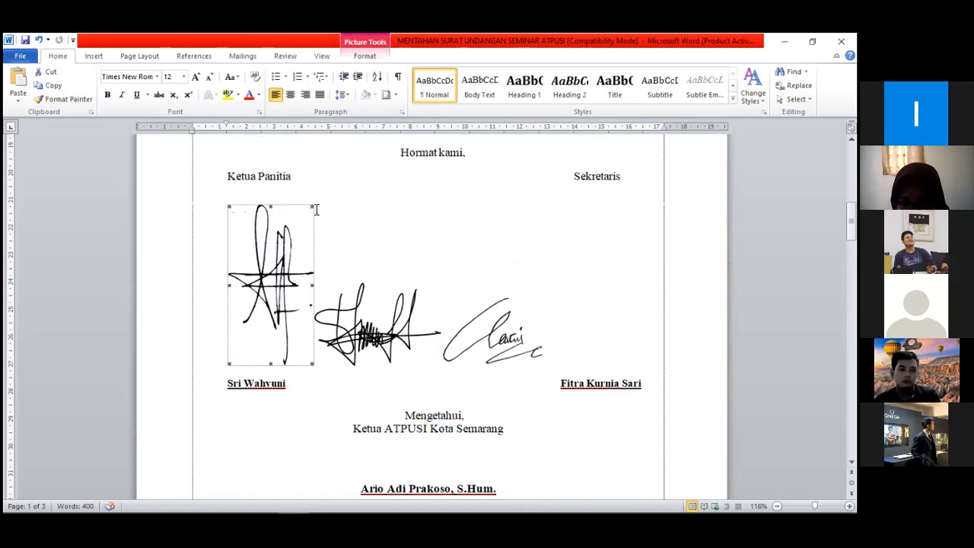
pyautogui.moveTo(311, 207); pyautogui.dragTo(280, 274)
pyautogui.click(356, 263)
pyautogui.moveTo(408, 225); pyautogui.dragTo(359, 258)
# Try to move the inline third signature picture to the secretary's name
pyautogui.click(438, 258)
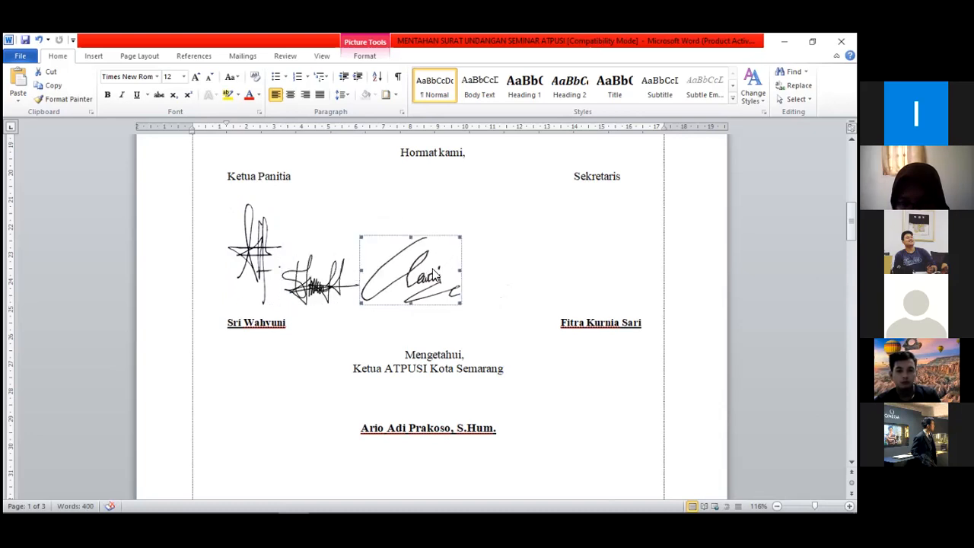
pyautogui.moveTo(423, 271)
pyautogui.mouseDown()
pyautogui.moveTo(554, 307)
pyautogui.moveTo(589, 329)
pyautogui.mouseUp()
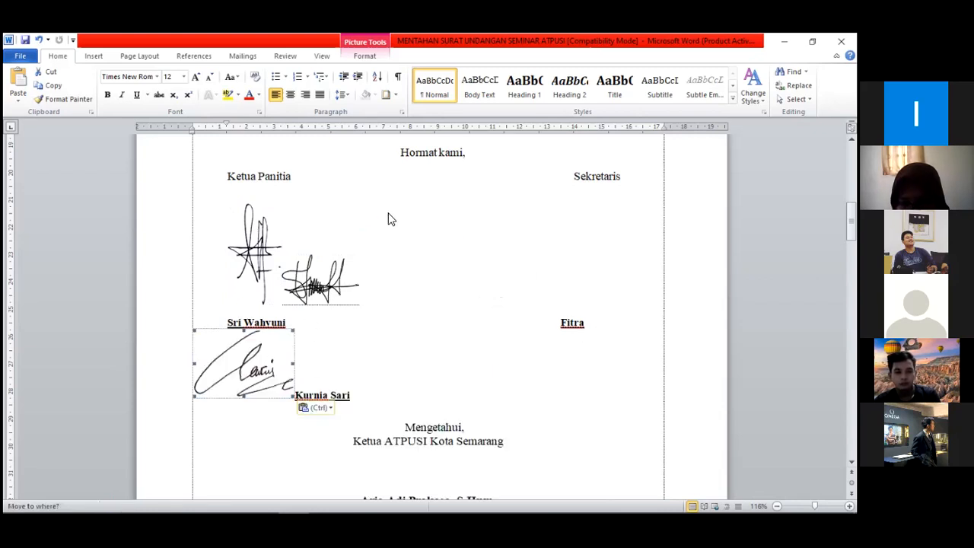
pyautogui.hotkey('ctrl', 'z')
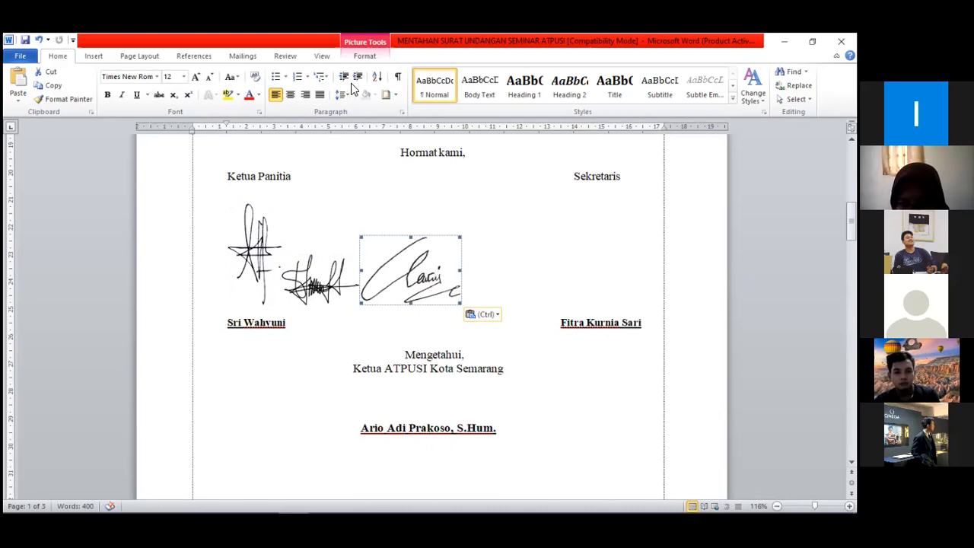
# Set the text wrapping of all three signature pictures to In Front of Text
pyautogui.click(370, 58)
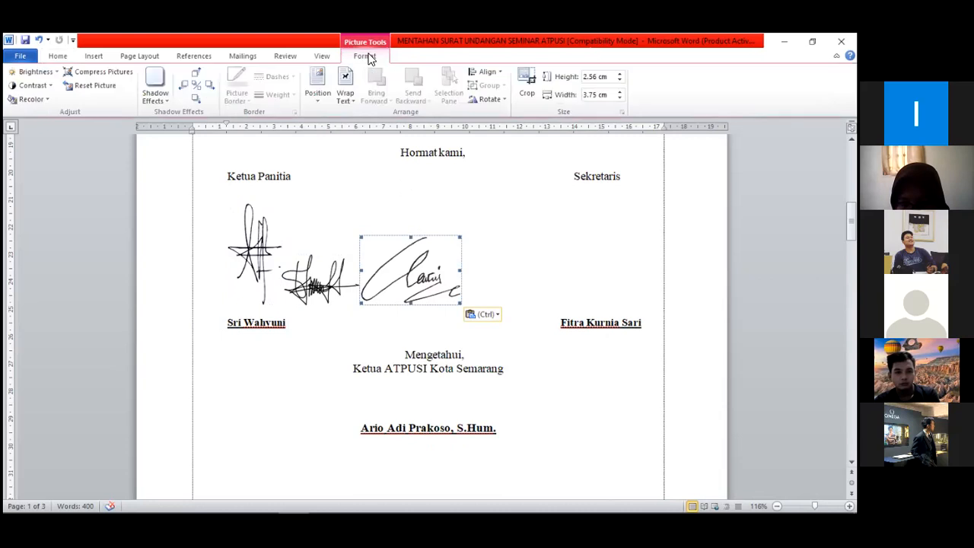
pyautogui.click(344, 101)
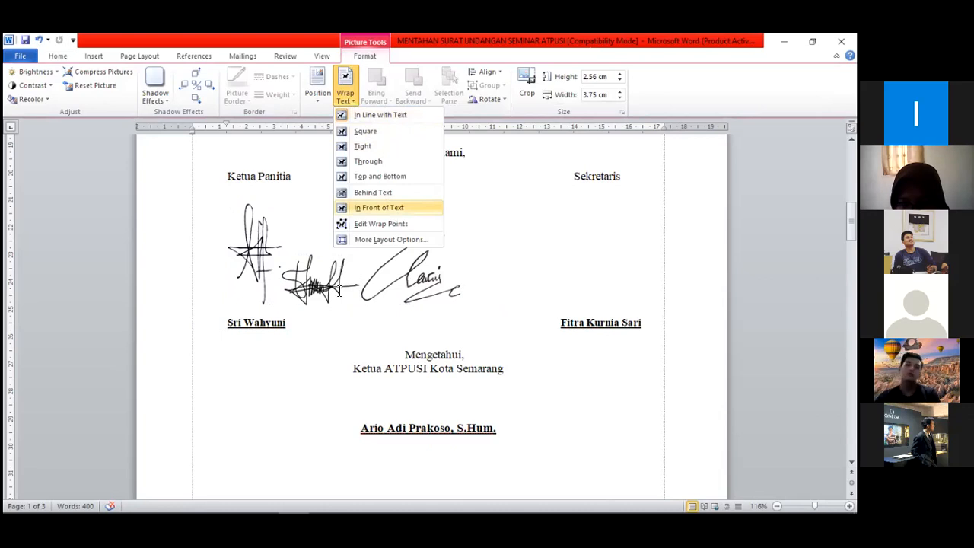
pyautogui.click(391, 210)
pyautogui.click(345, 99)
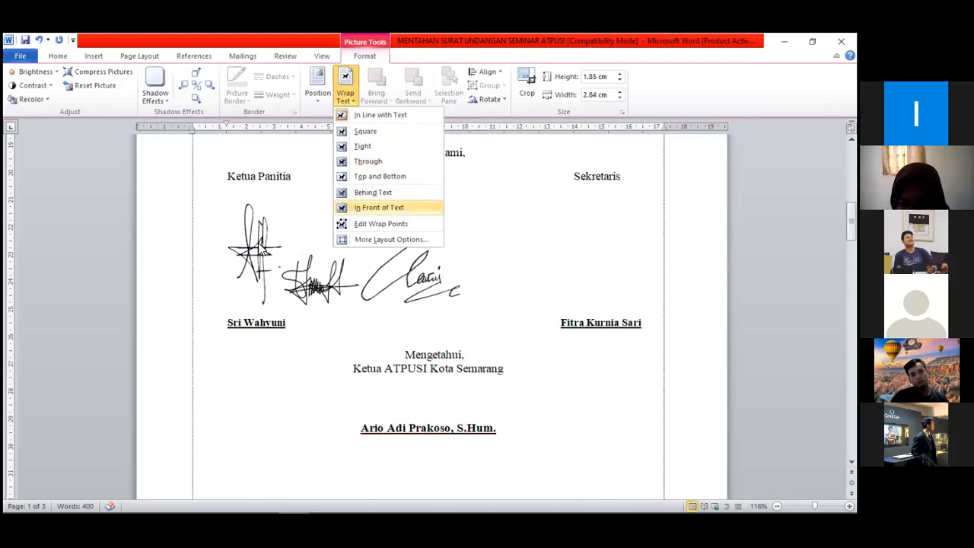
pyautogui.click(379, 208)
pyautogui.click(353, 95)
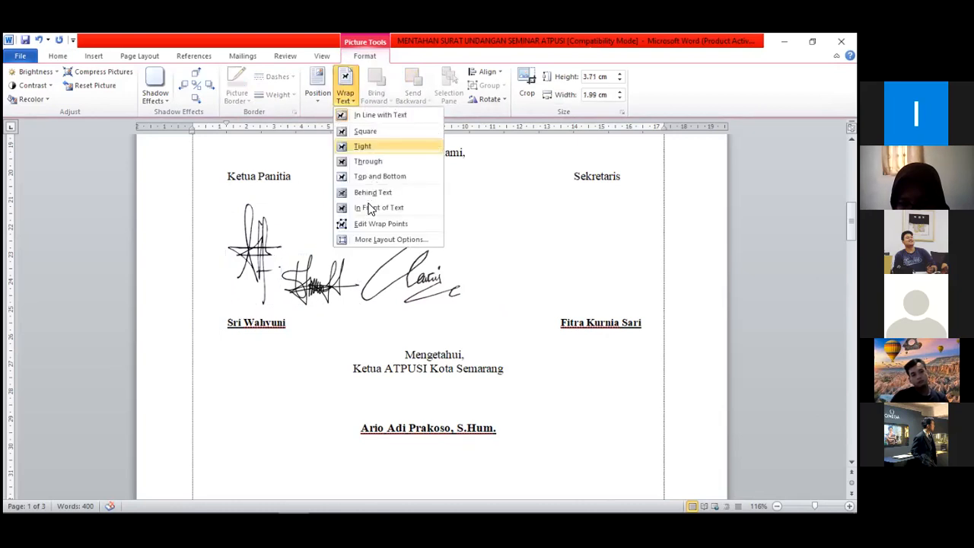
pyautogui.click(379, 207)
pyautogui.click(355, 350)
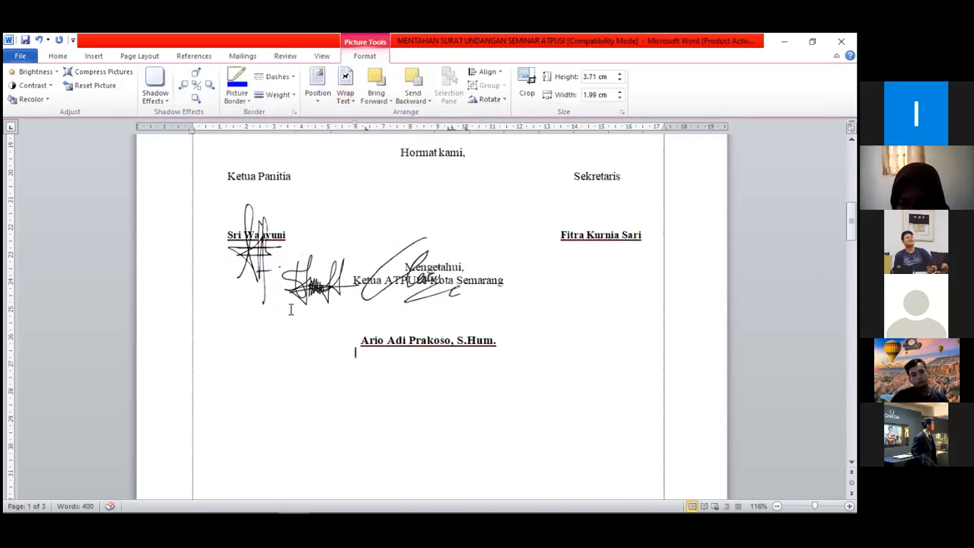
# Place the first signature under Ketua Panitia, scaled down to fit above the name, and the second under Sekretaris
pyautogui.click(261, 259)
pyautogui.moveTo(260, 259)
pyautogui.mouseDown()
pyautogui.moveTo(274, 228)
pyautogui.moveTo(262, 214)
pyautogui.mouseUp()
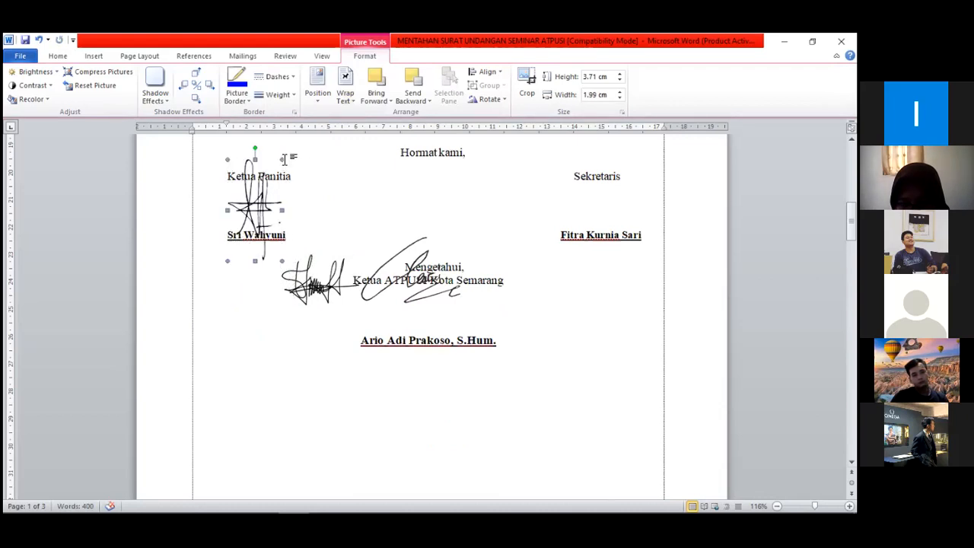
pyautogui.moveTo(283, 159); pyautogui.dragTo(259, 205)
pyautogui.click(305, 278)
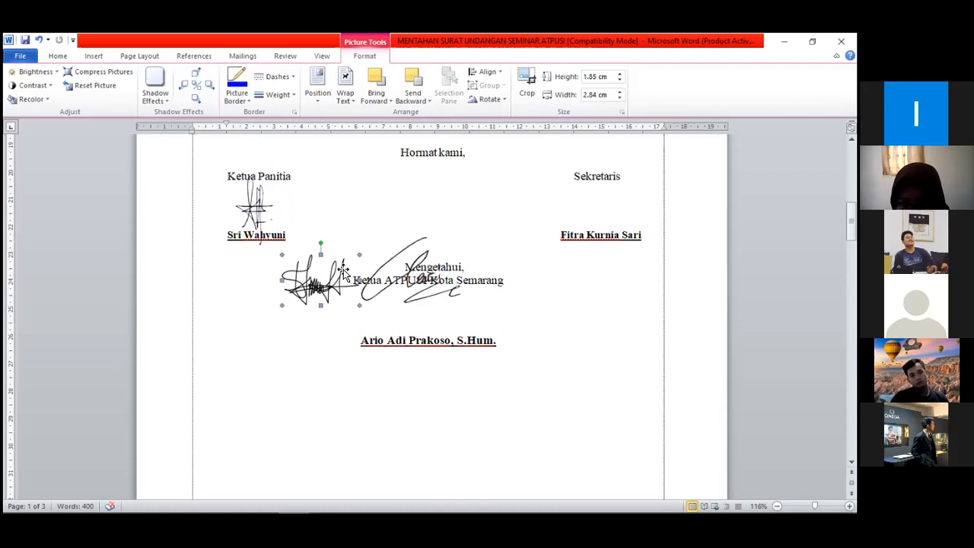
pyautogui.moveTo(343, 267)
pyautogui.mouseDown()
pyautogui.moveTo(614, 190)
pyautogui.moveTo(618, 206)
pyautogui.mouseUp()
# Place the third signature under Ketua ATPUSI Kota Semarang and shrink it to about 2.09 × 3.07 cm
pyautogui.click(417, 265)
pyautogui.moveTo(417, 265); pyautogui.dragTo(426, 302)
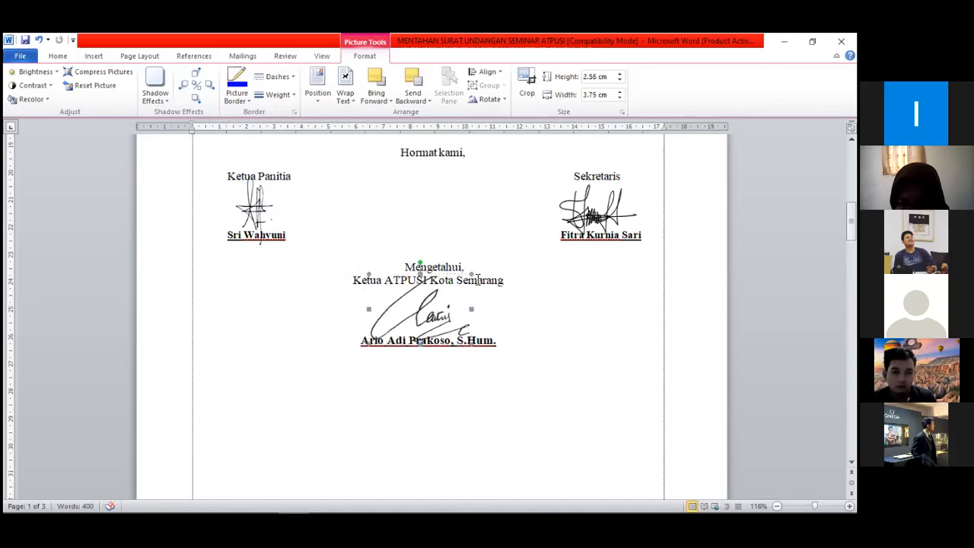
pyautogui.moveTo(472, 273); pyautogui.dragTo(440, 299)
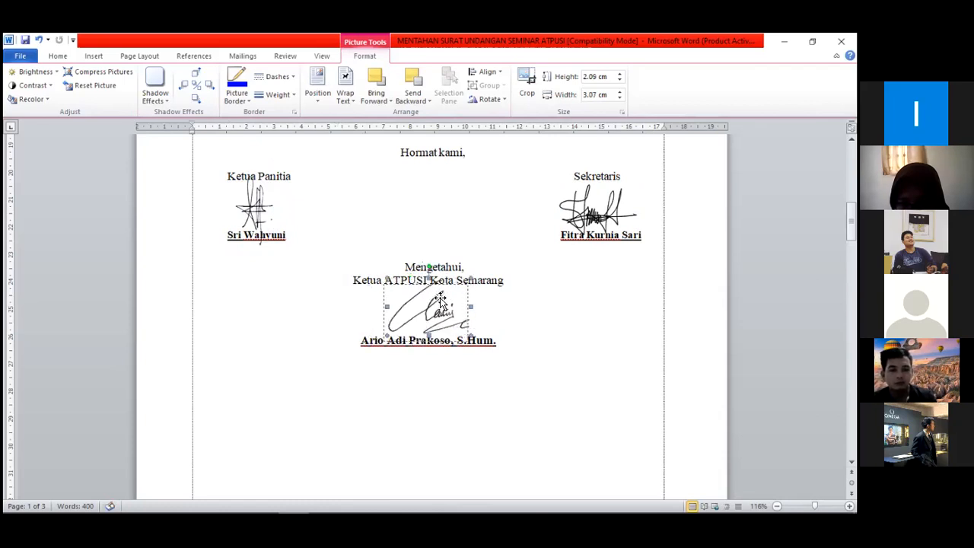
pyautogui.click(572, 320)
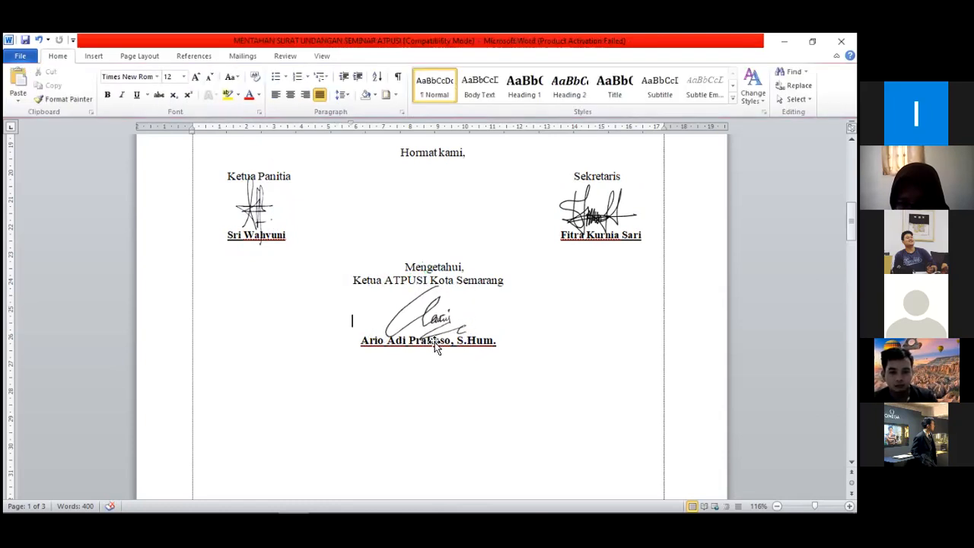
# Review the invitation letter from the letterhead and logo down to the signature block
pyautogui.click(461, 300)
pyautogui.scroll(2, 514, 295)
pyautogui.scroll(10, 515, 295)
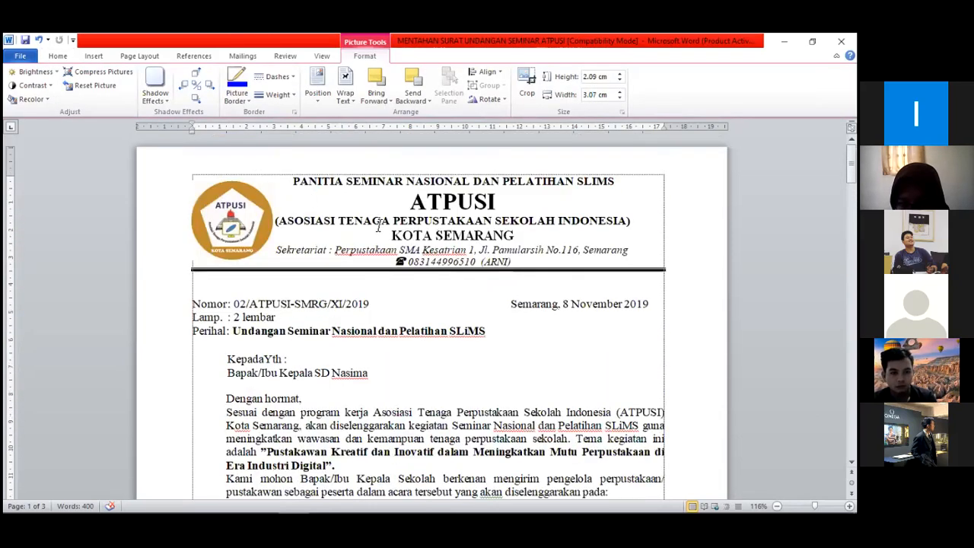
pyautogui.scroll(-9, 378, 226)
pyautogui.scroll(9, 378, 228)
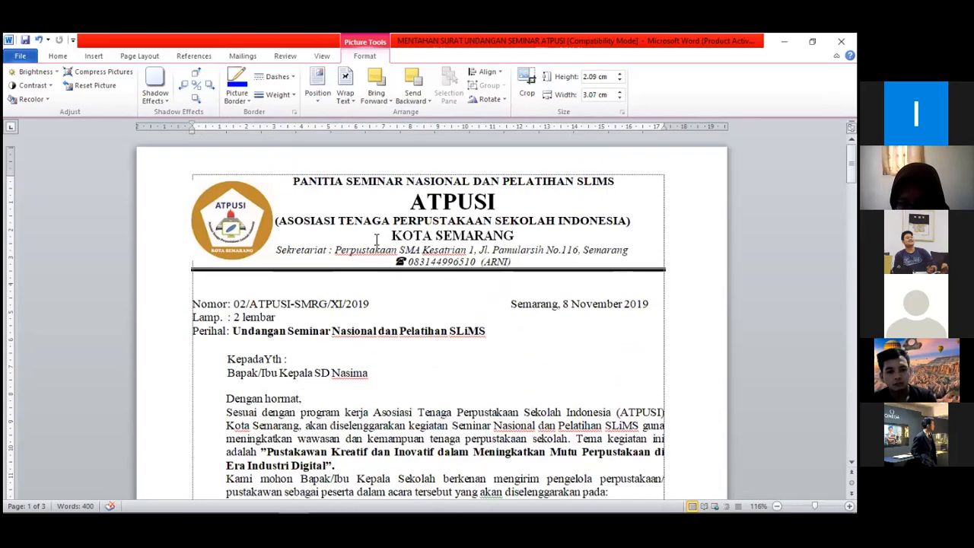
pyautogui.scroll(-5, 368, 240)
pyautogui.scroll(5, 367, 241)
pyautogui.scroll(-3, 364, 243)
pyautogui.scroll(-3, 364, 242)
pyautogui.scroll(6, 320, 217)
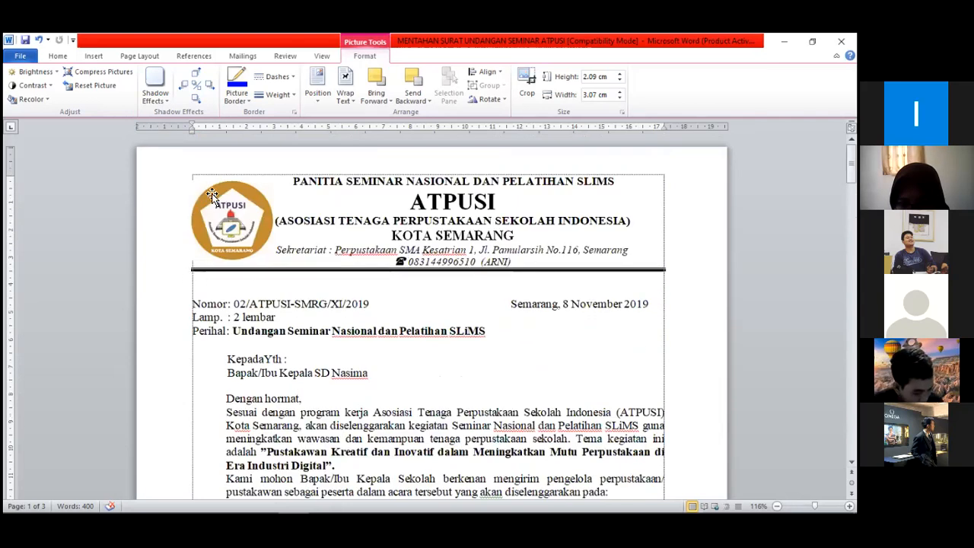
pyautogui.scroll(-12, 229, 216)
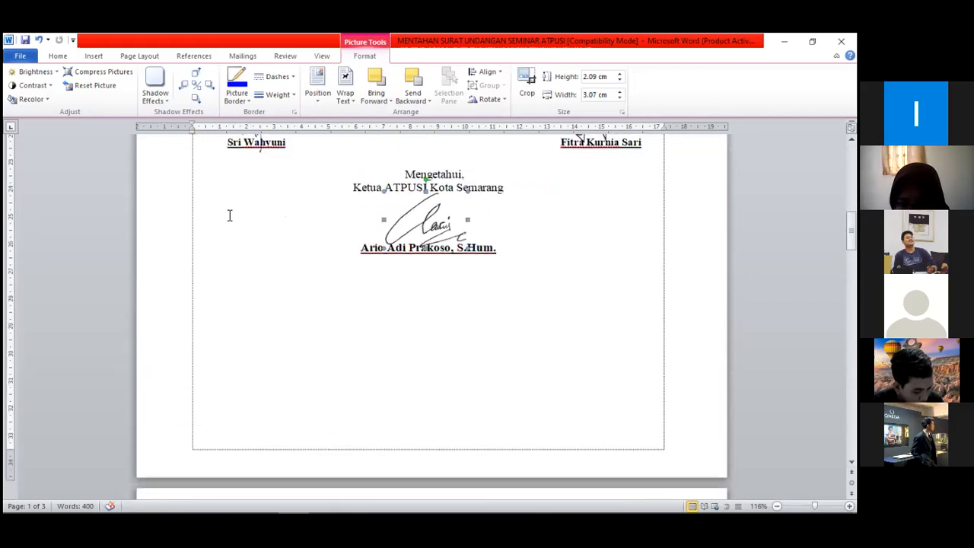
pyautogui.scroll(13, 466, 269)
pyautogui.scroll(-11, 467, 269)
pyautogui.scroll(3, 466, 269)
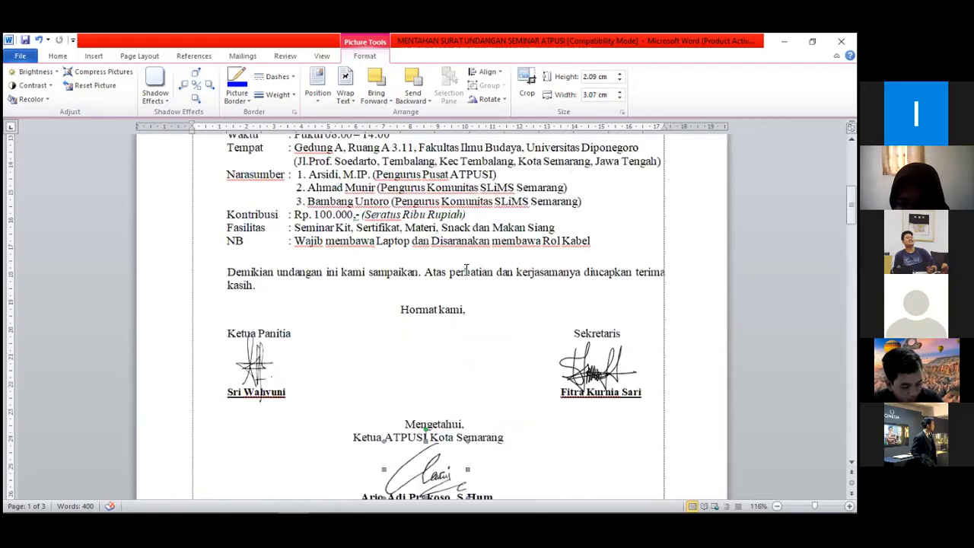
pyautogui.click(643, 250)
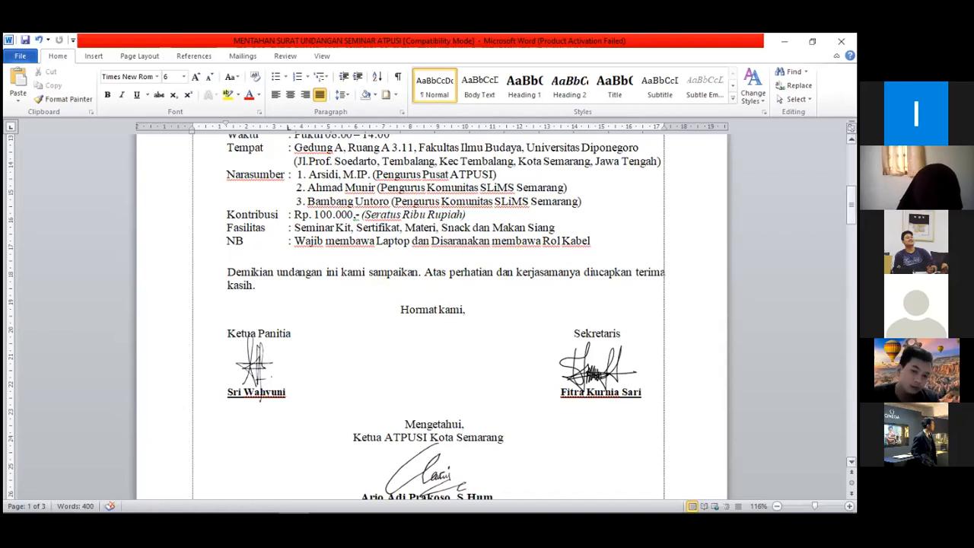
# Paste the blue ATPUSI Kota Semarang stamp image in front of the word Mengetahui
pyautogui.scroll(-2, 308, 495)
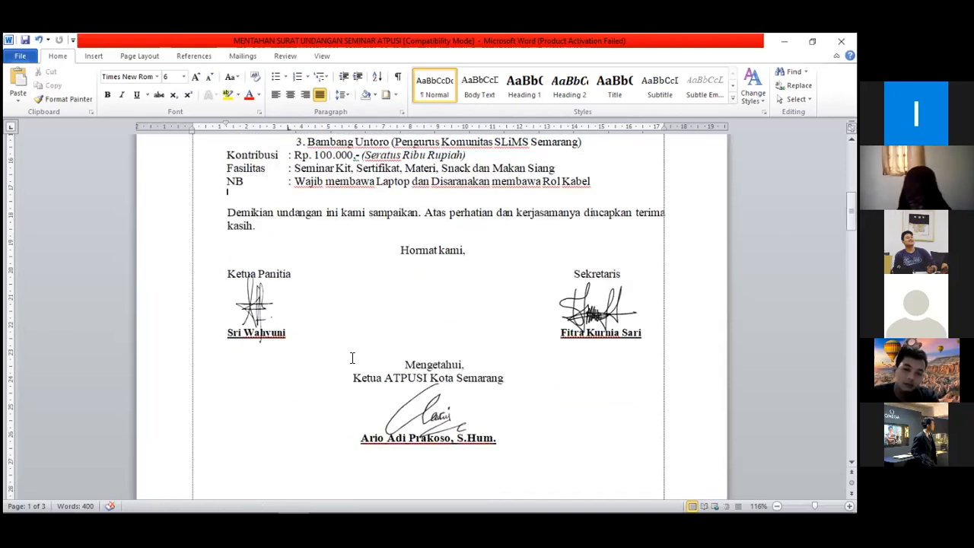
pyautogui.click(386, 405)
pyautogui.click(390, 360)
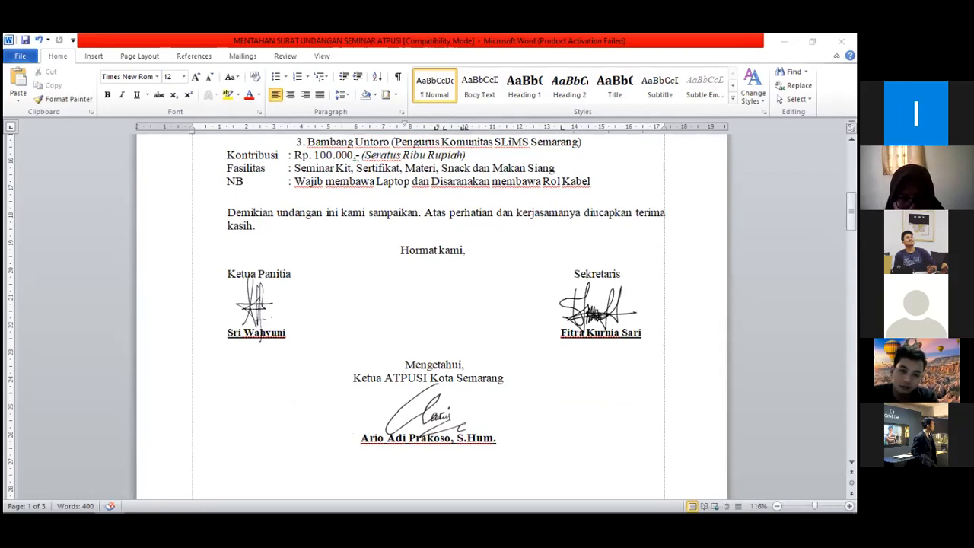
pyautogui.hotkey('ctrl', 'v')
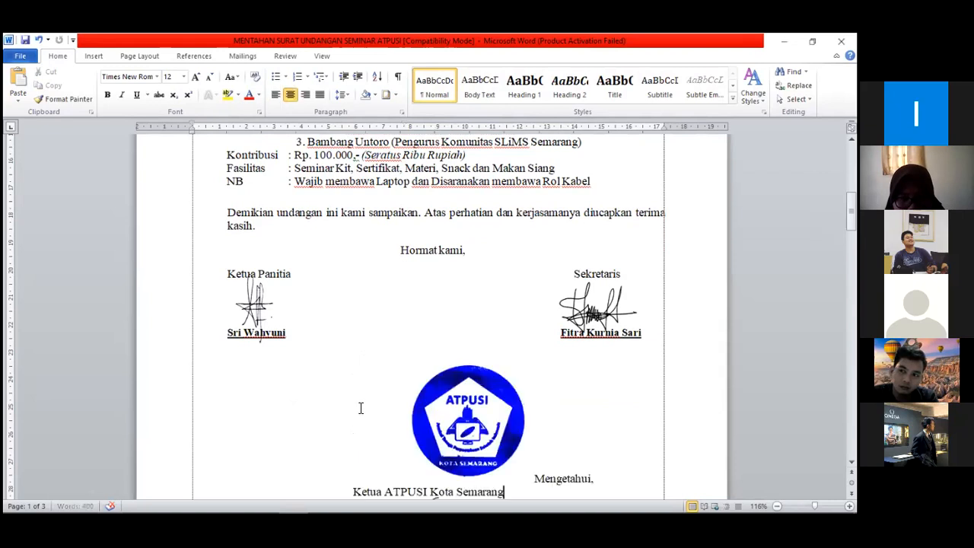
# Set the blue ATPUSI stamp's text wrapping to In Front of Text so it floats over the signature block
pyautogui.scroll(-2, 486, 335)
pyautogui.click(484, 336)
pyautogui.click(357, 57)
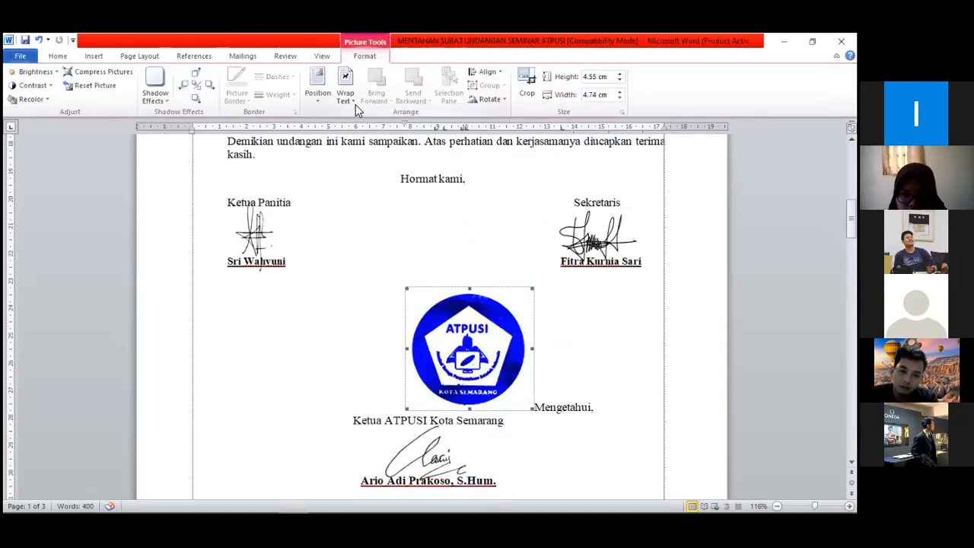
pyautogui.click(346, 95)
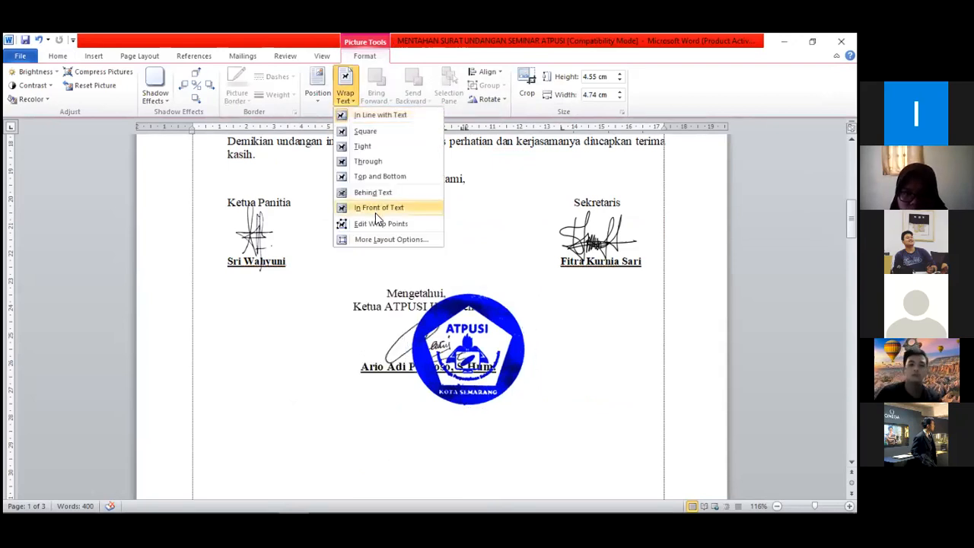
pyautogui.click(378, 207)
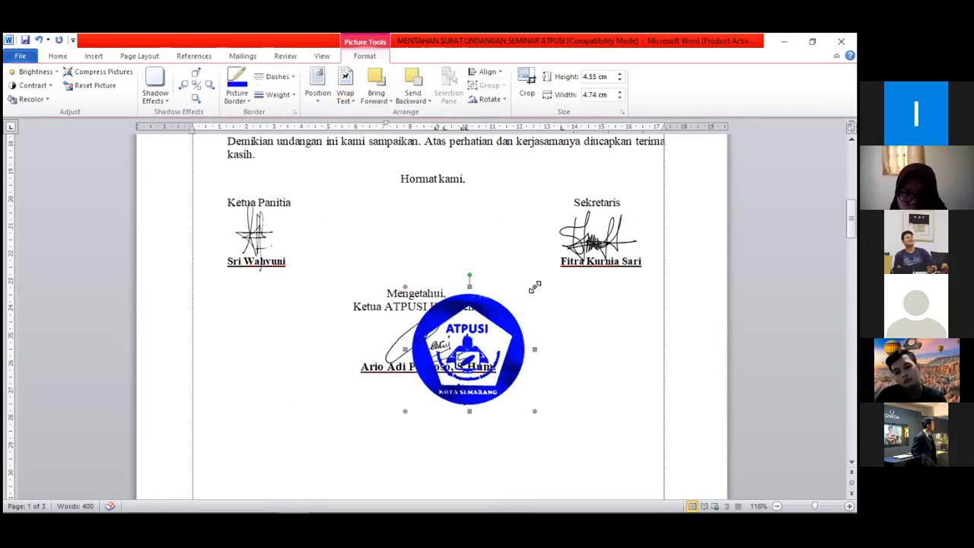
# Shrink the stamp to about 2.88 × 3 cm and place it overlapping the left part of the Ketua ATPUSI Kota Semarang signature
pyautogui.moveTo(474, 338)
pyautogui.mouseDown()
pyautogui.moveTo(466, 351)
pyautogui.moveTo(369, 329)
pyautogui.moveTo(418, 282)
pyautogui.moveTo(409, 288)
pyautogui.mouseUp()
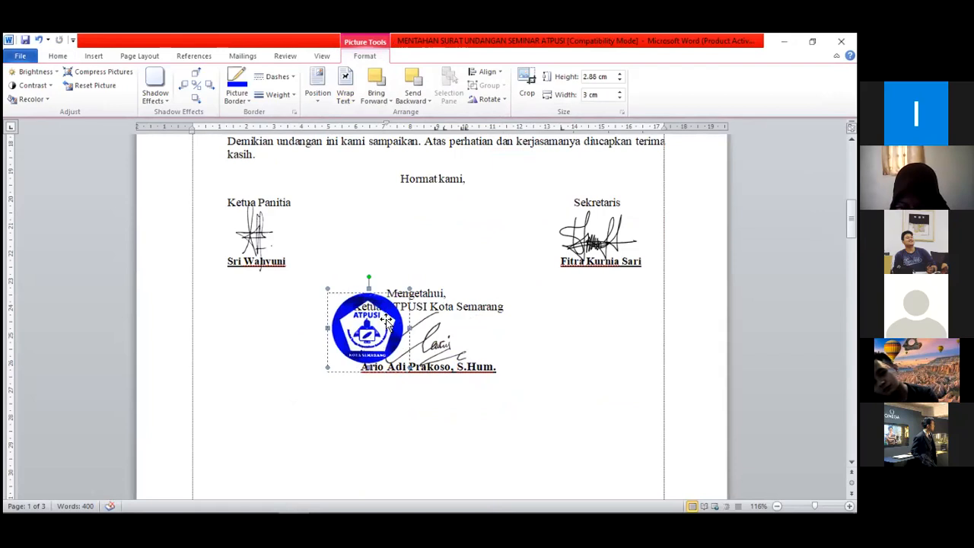
pyautogui.moveTo(383, 324); pyautogui.dragTo(390, 331)
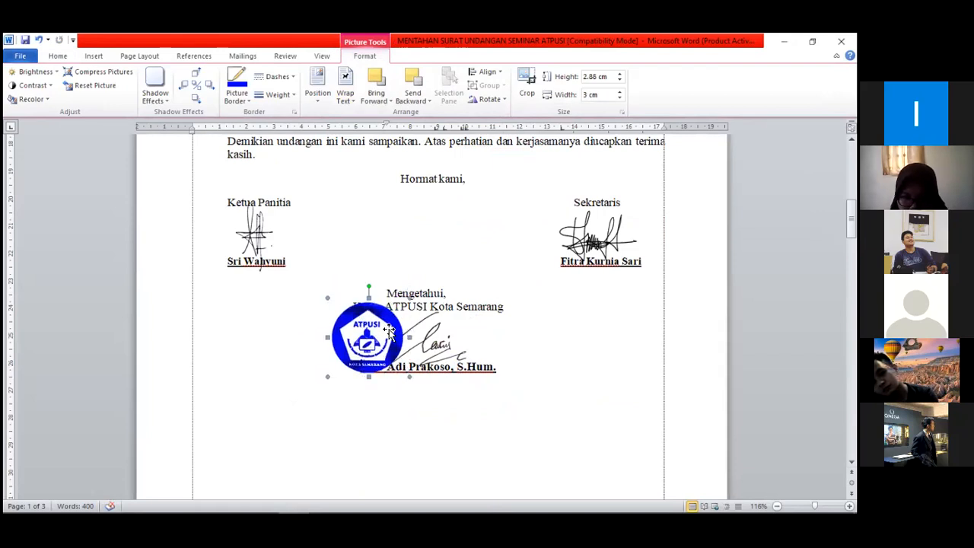
pyautogui.click(567, 359)
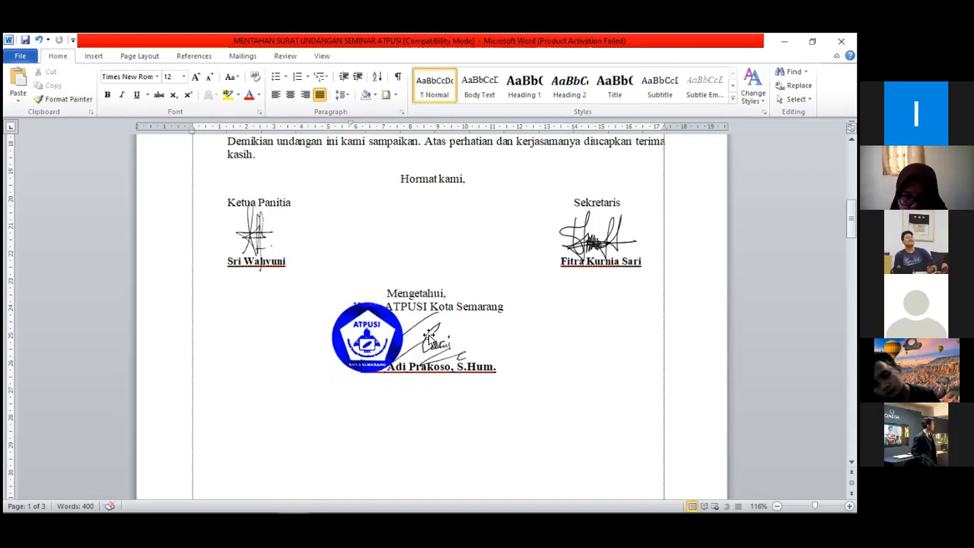
# Bring the Ketua ATPUSI Kota Semarang signature to the front of the stacking order, above the stamp
pyautogui.click(424, 342)
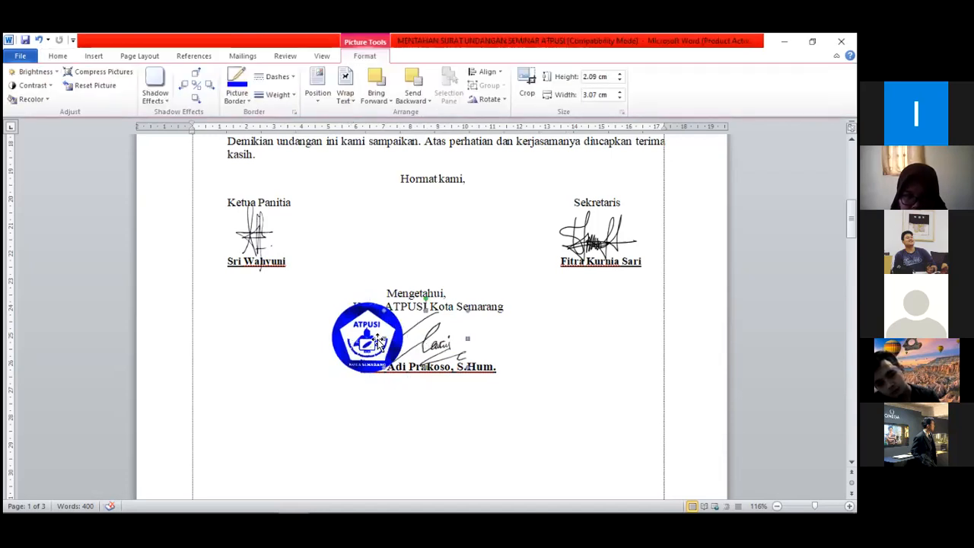
pyautogui.click(347, 401)
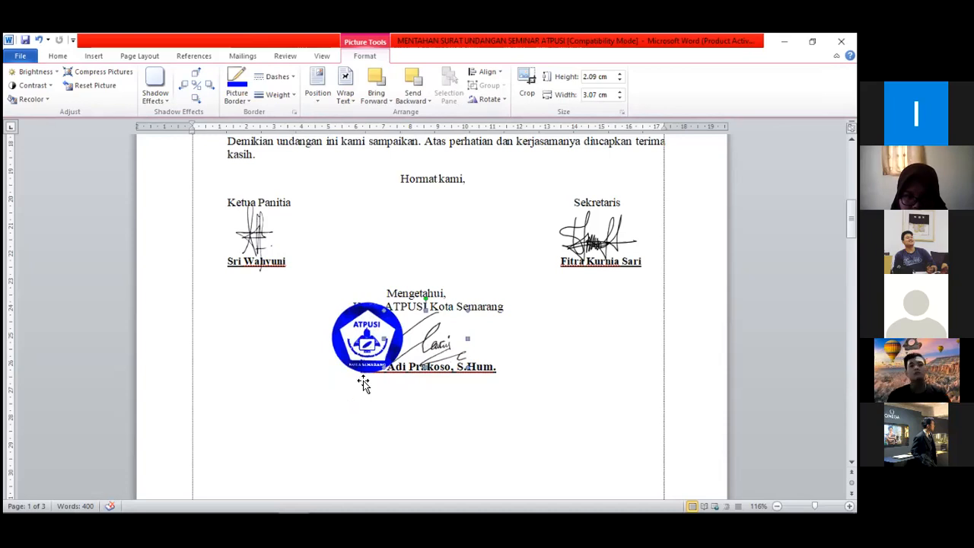
pyautogui.click(389, 336)
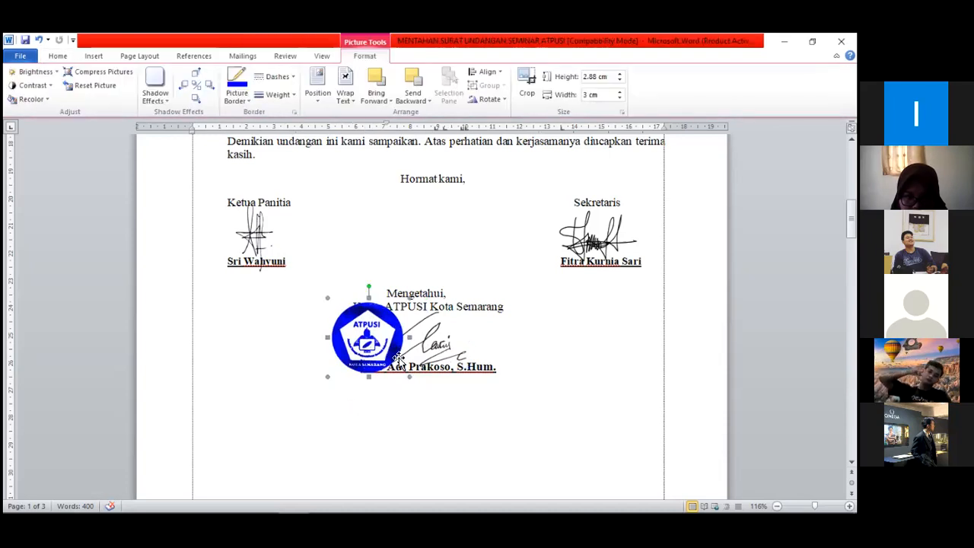
pyautogui.click(433, 348)
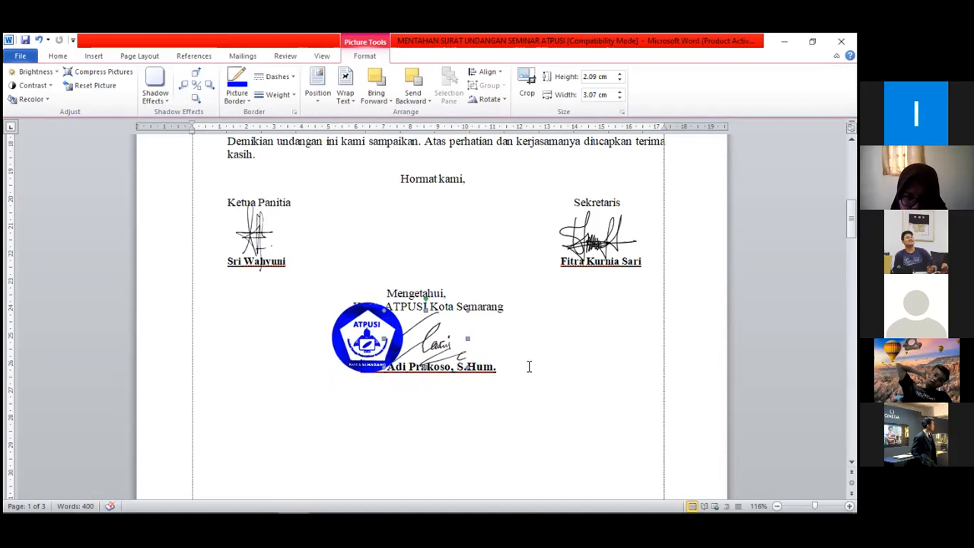
pyautogui.click(452, 363)
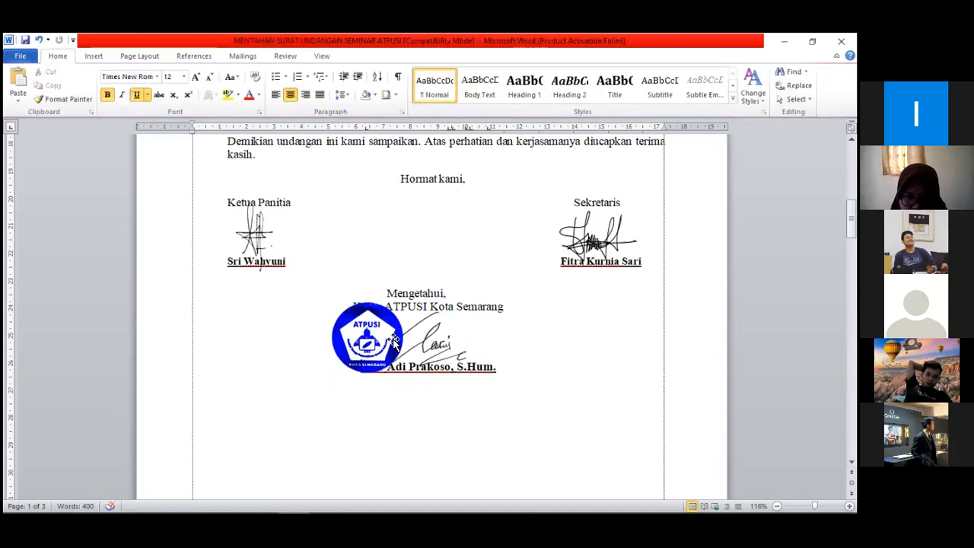
pyautogui.click(433, 341)
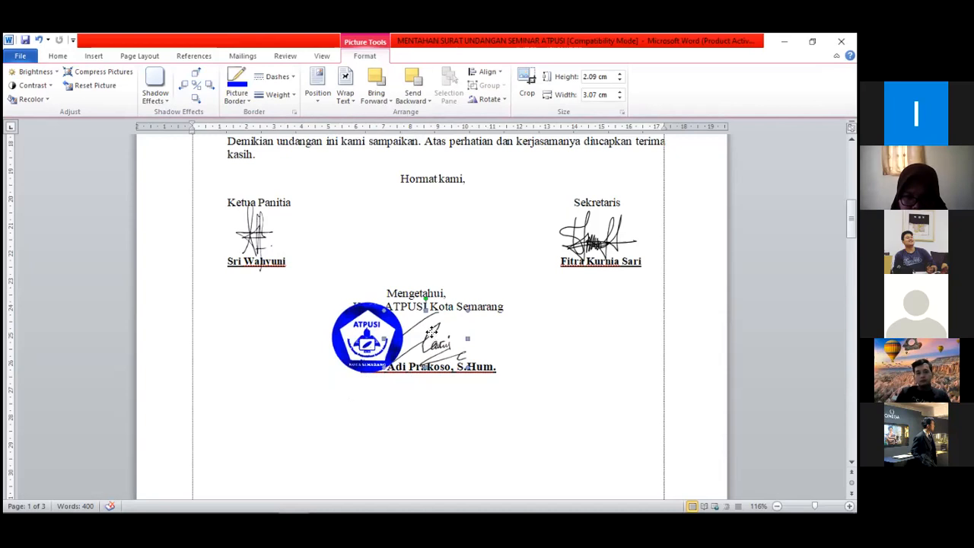
pyautogui.rightClick(433, 332)
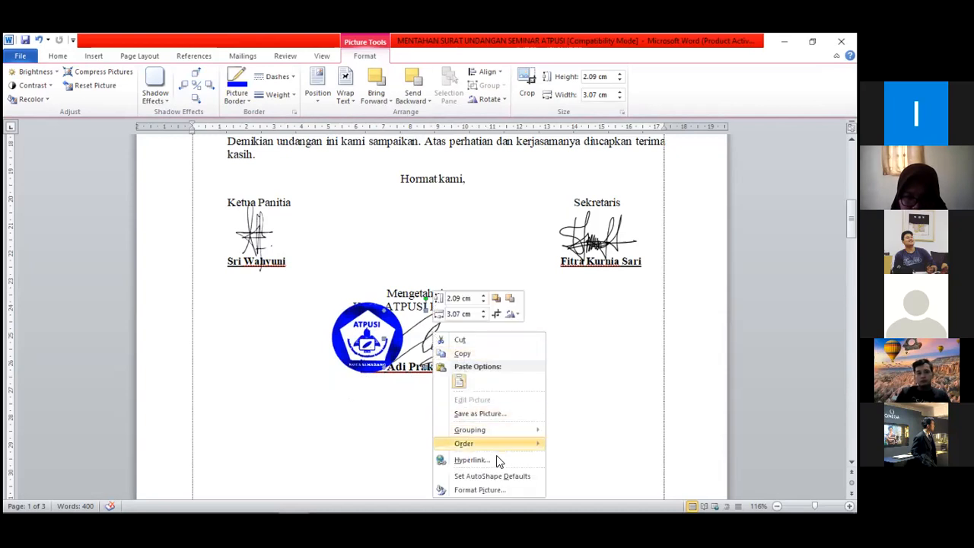
pyautogui.moveTo(522, 440)
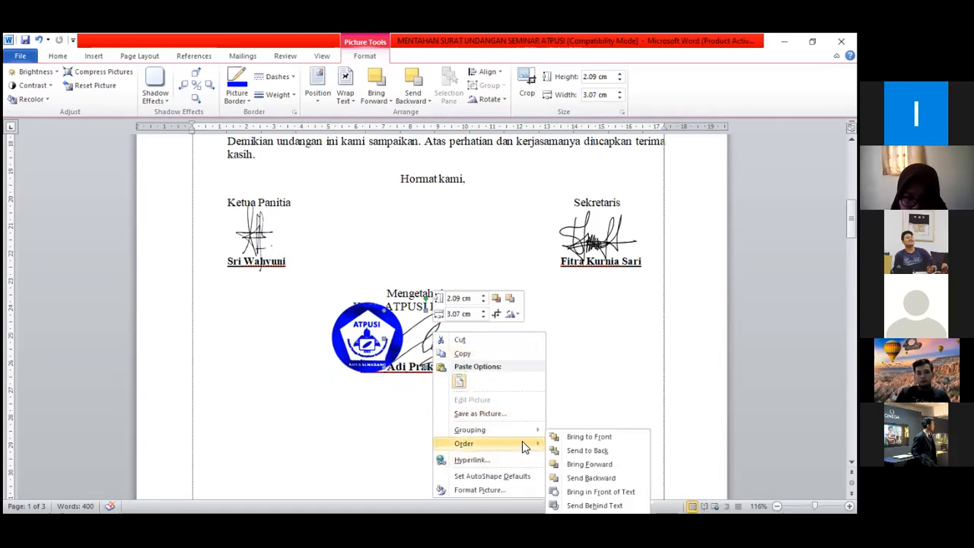
pyautogui.click(607, 438)
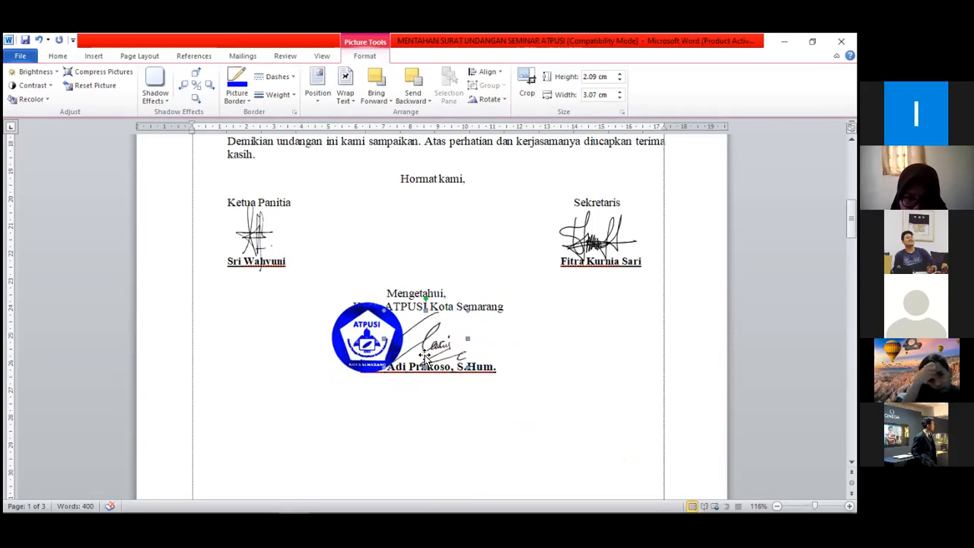
# Review the stamped signature block and the letter text above it
pyautogui.click(375, 337)
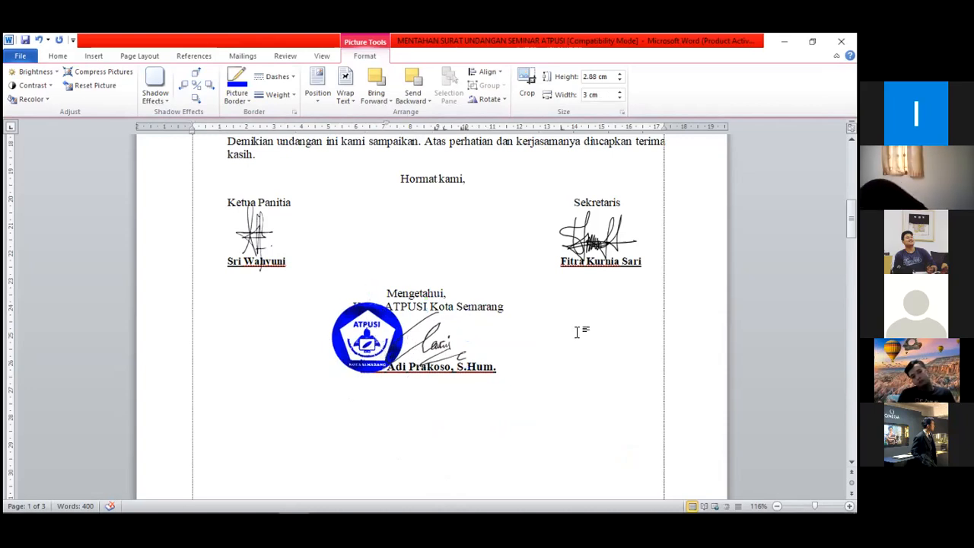
pyautogui.click(580, 333)
pyautogui.click(394, 335)
pyautogui.scroll(10, 524, 390)
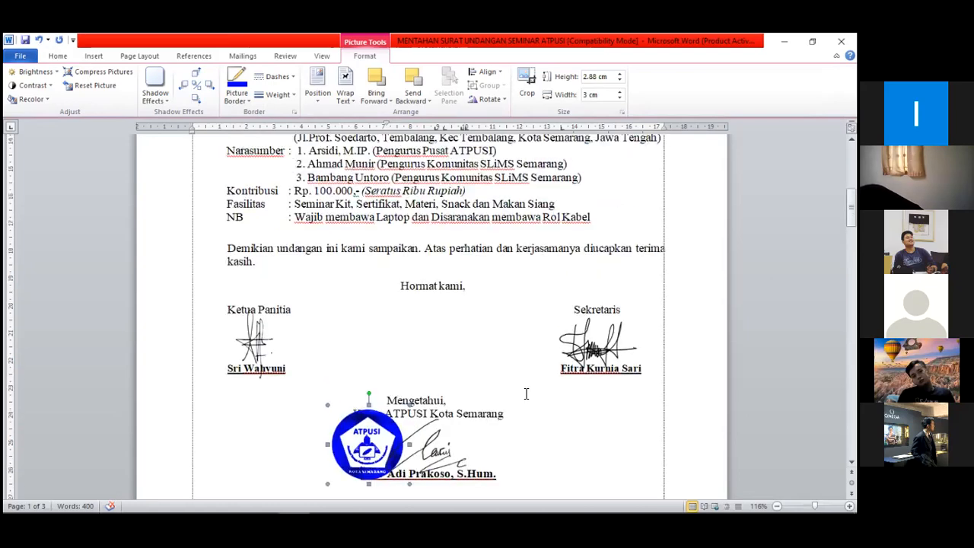
pyautogui.scroll(-2, 525, 393)
pyautogui.scroll(-1, 526, 393)
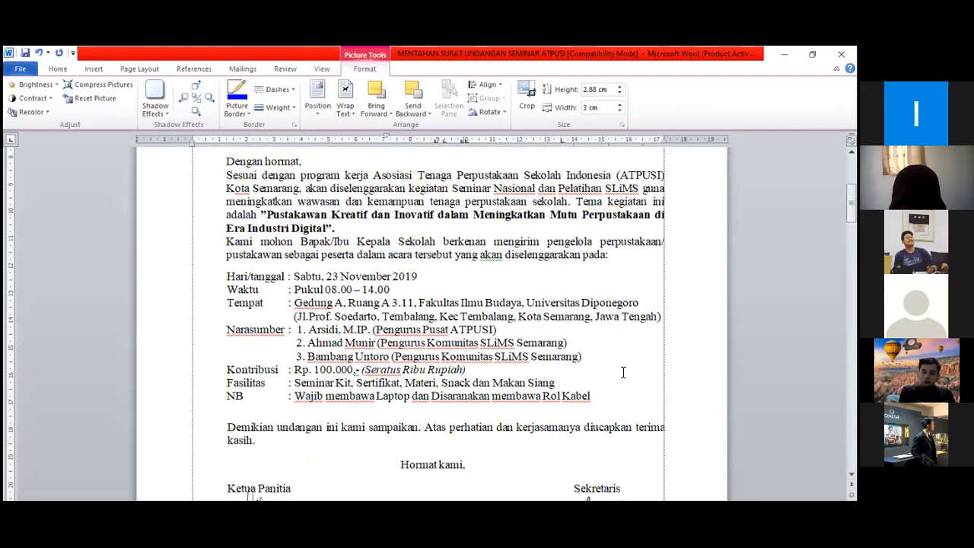
pyautogui.scroll(-1, 622, 372)
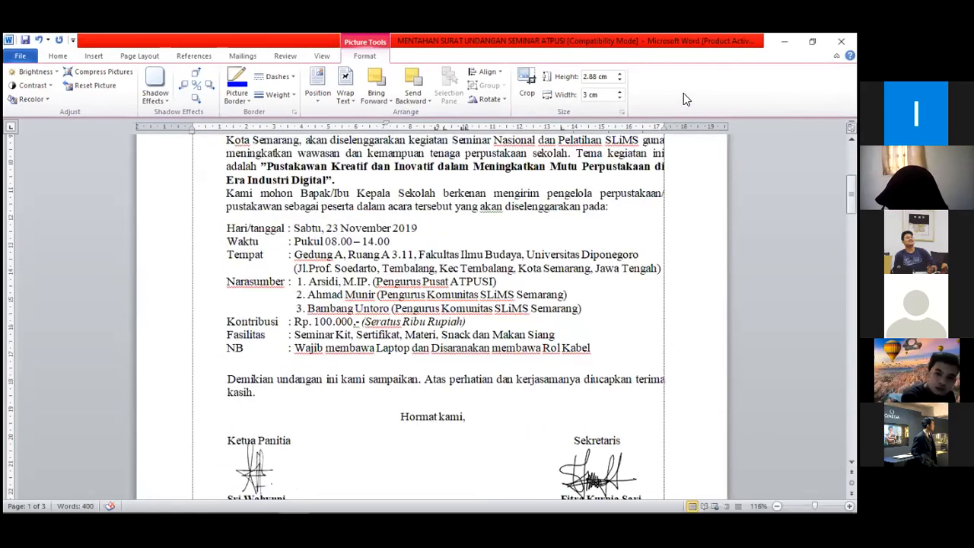
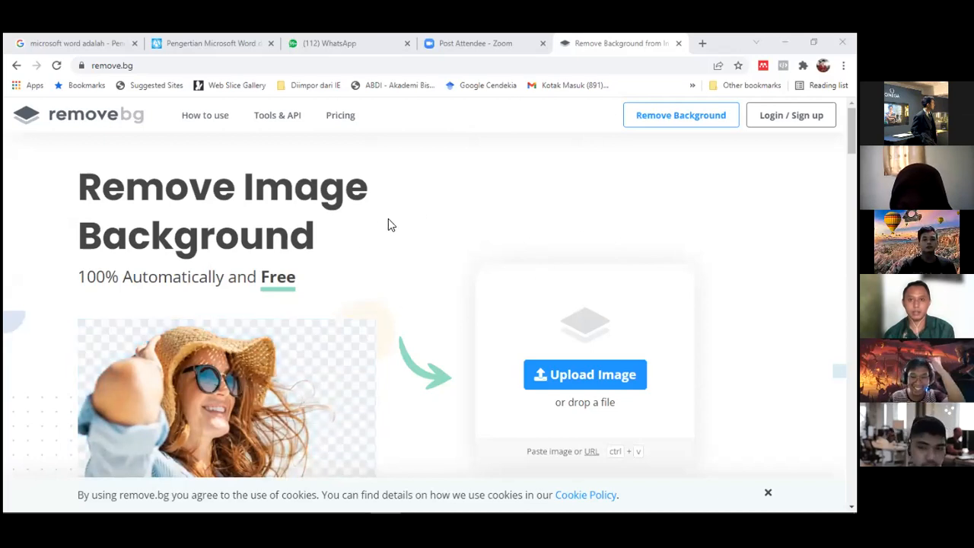
# Examine the remove.bg home page, including its full web address and image upload area
pyautogui.scroll(-1, 467, 264)
pyautogui.scroll(1, 425, 272)
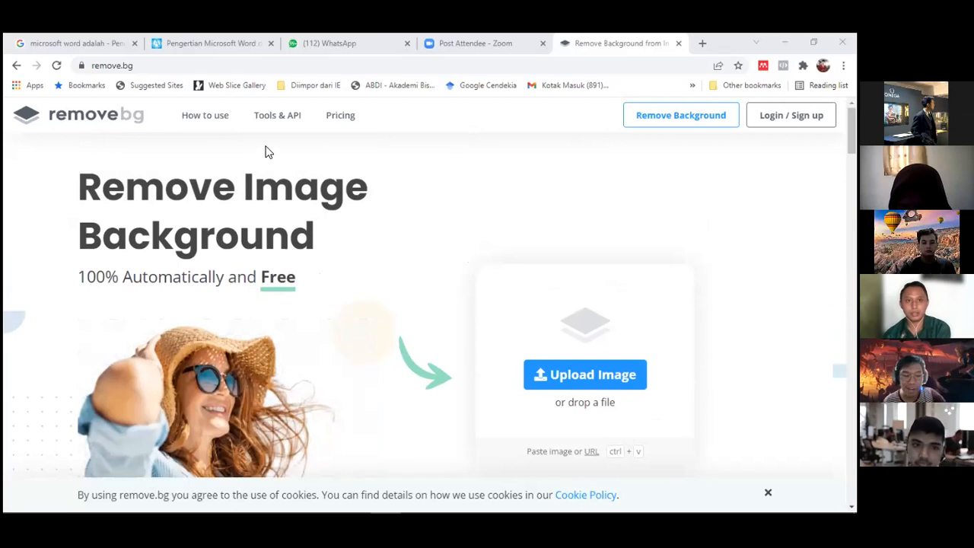
pyautogui.click(142, 65)
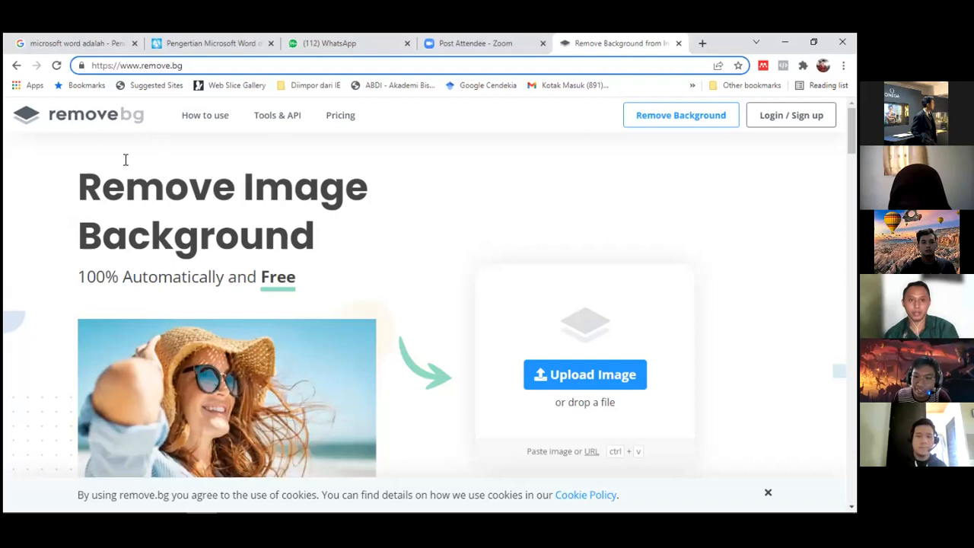
pyautogui.scroll(-3, 264, 260)
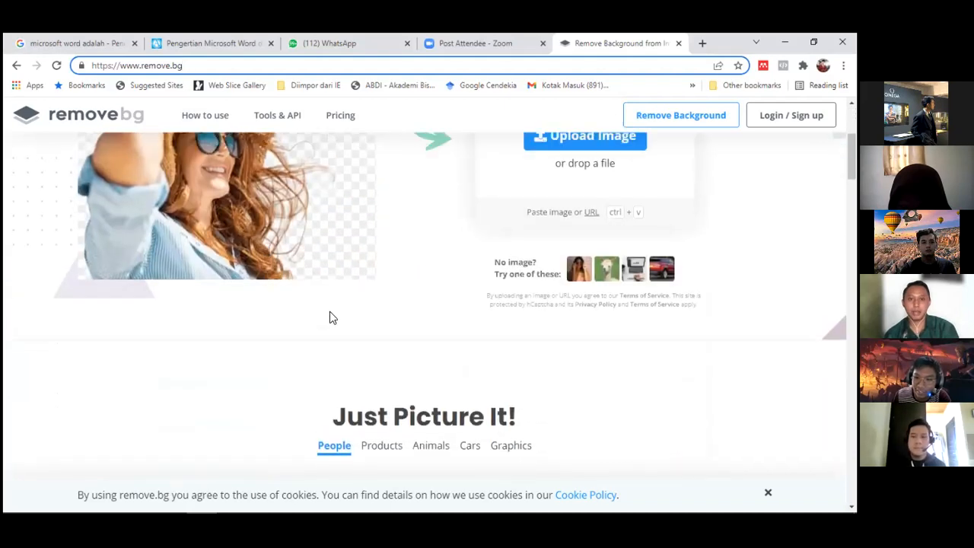
pyautogui.scroll(2, 330, 317)
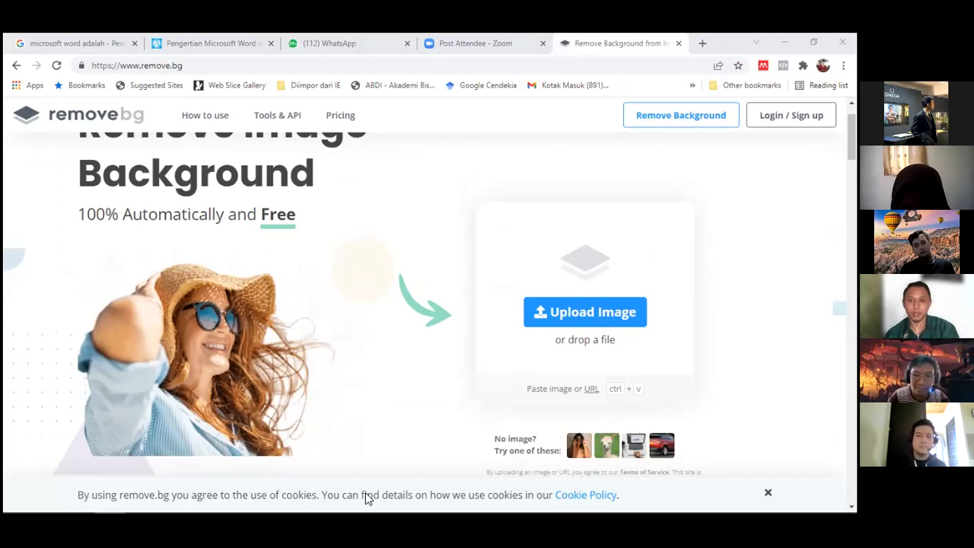
# Upload the purple and blue blob image to remove.bg for background removal and download the 499 × 500 preview version
pyautogui.moveTo(568, 266); pyautogui.dragTo(569, 265)
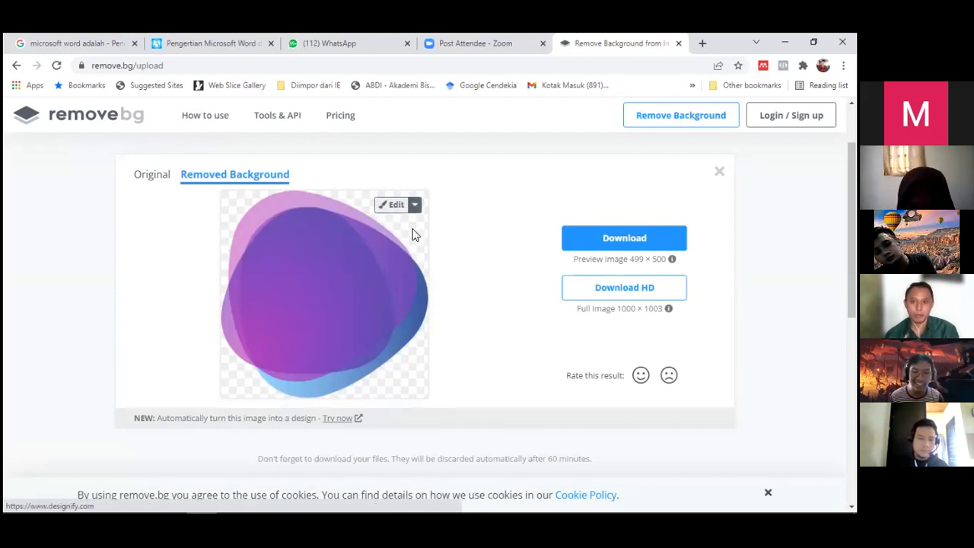
pyautogui.click(630, 246)
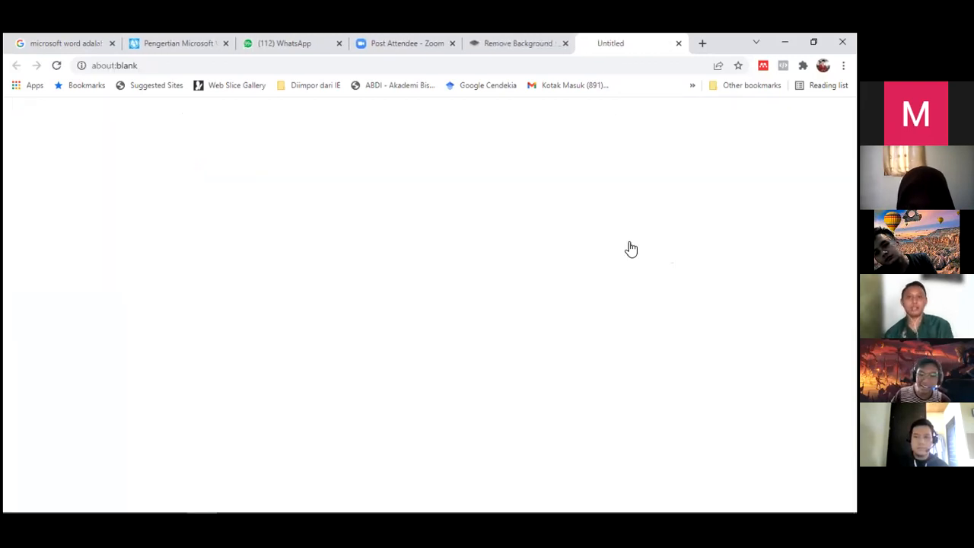